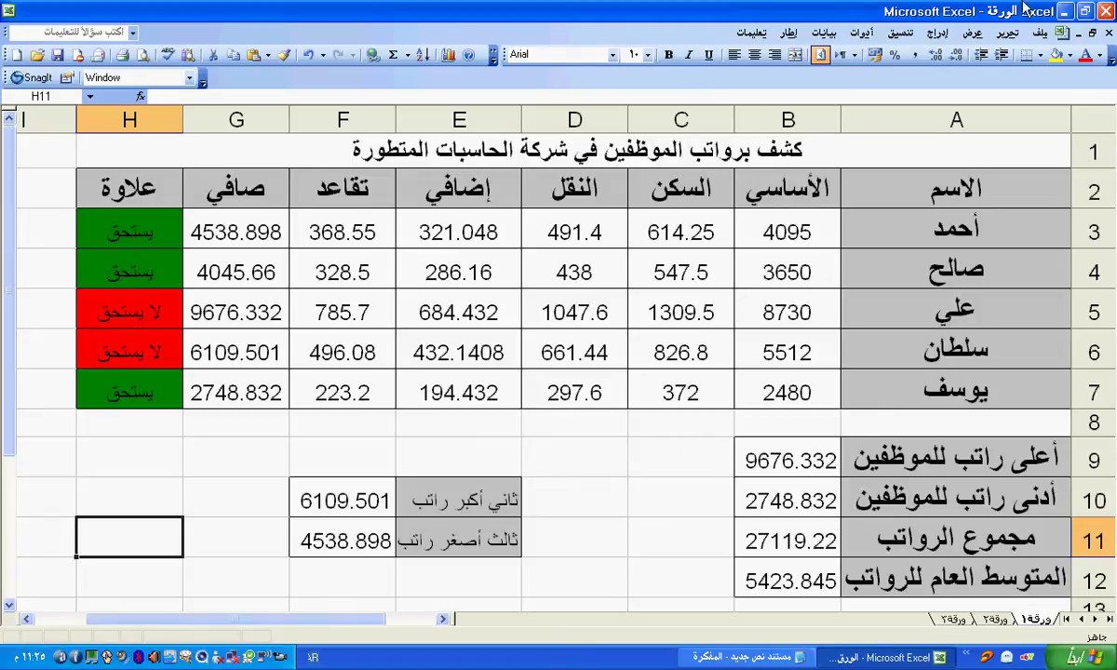
# - Start a new chart from the Insert menu, with the Column chart type selected
pyautogui.click(937, 32)
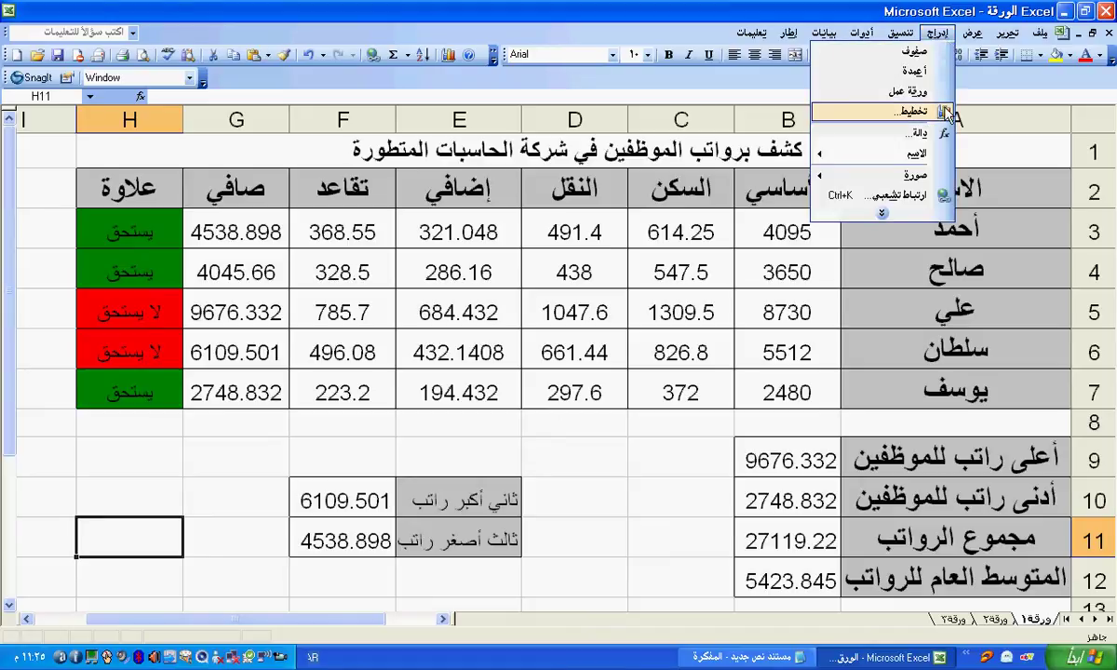
pyautogui.click(930, 119)
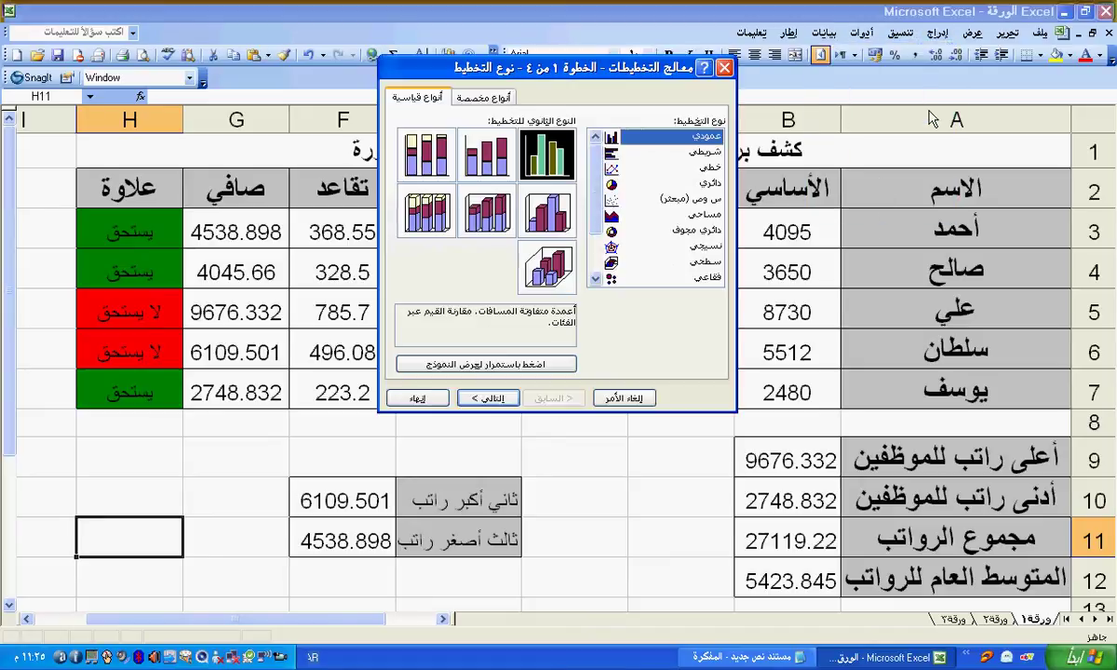
# - Add a new data series whose values are the net salaries in G3:G7
pyautogui.click(479, 397)
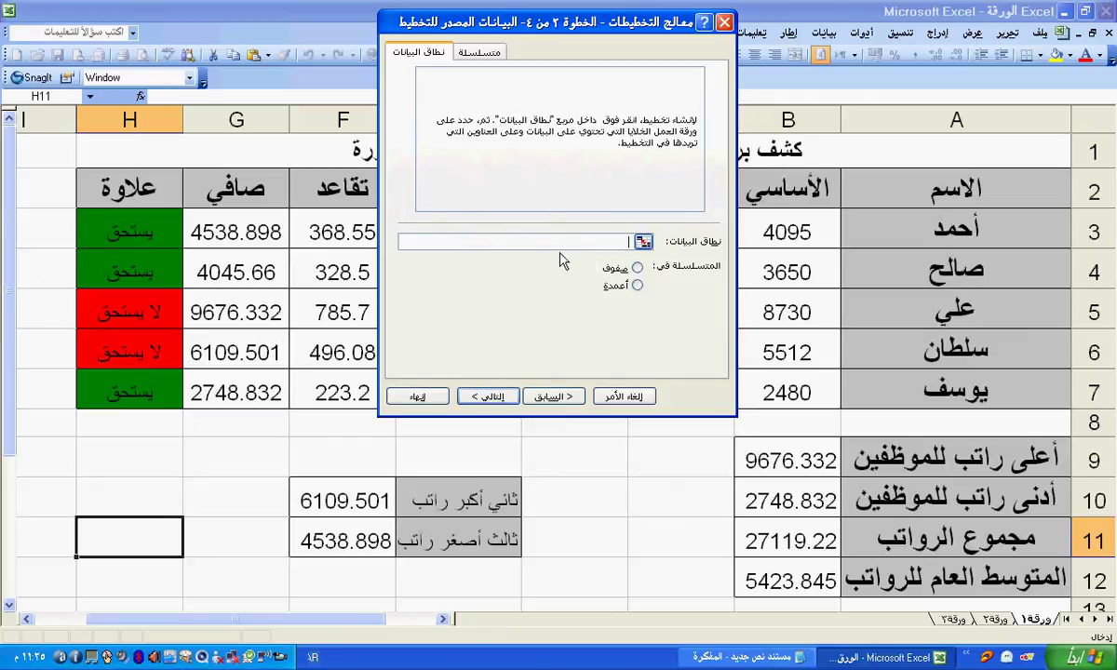
pyautogui.click(496, 54)
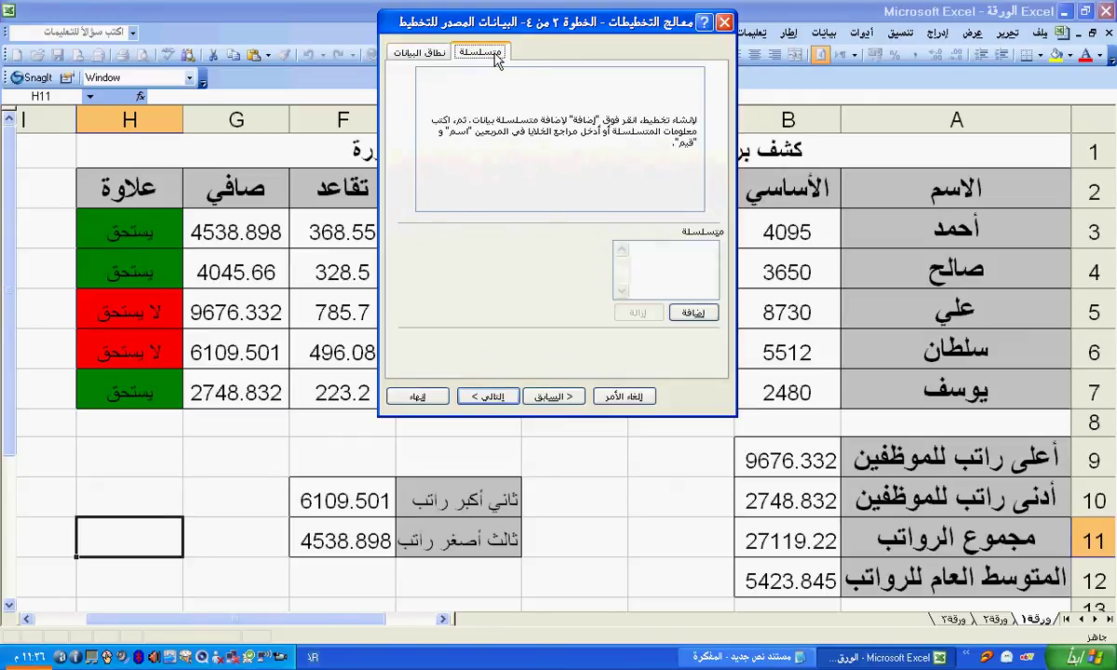
pyautogui.click(694, 313)
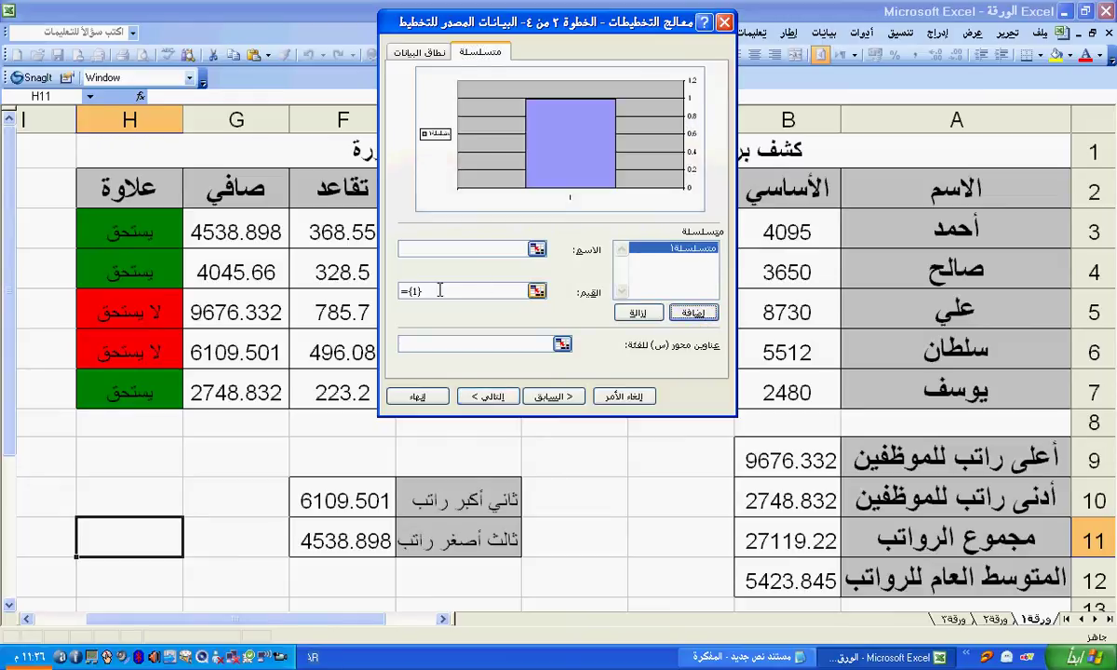
pyautogui.moveTo(440, 290); pyautogui.dragTo(407, 292)
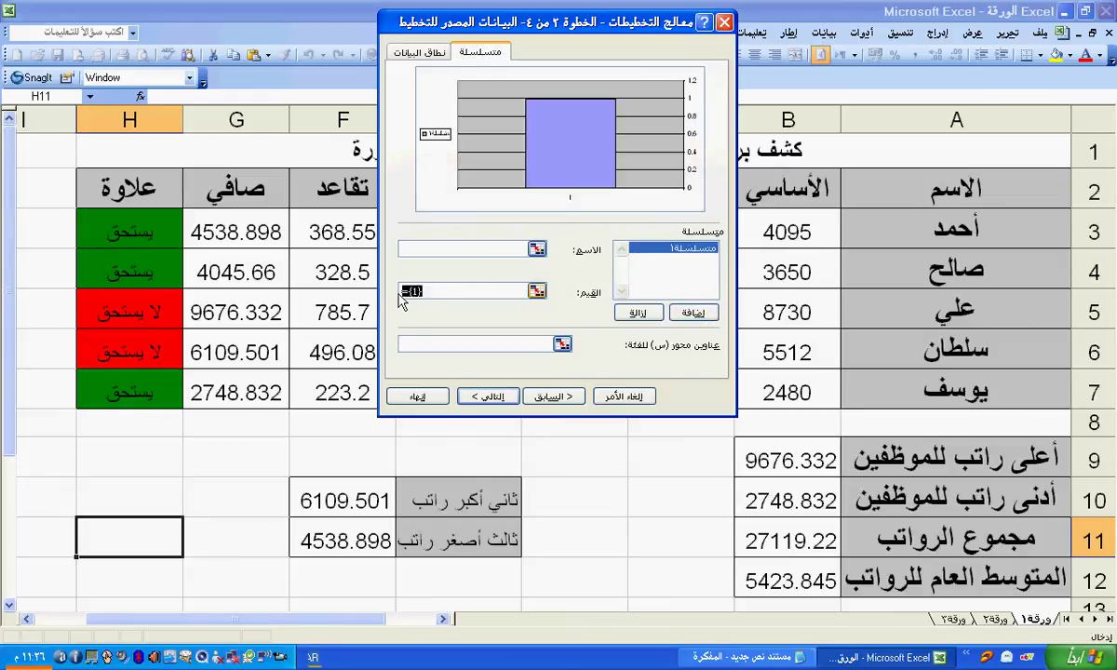
pyautogui.press('BackSpace')
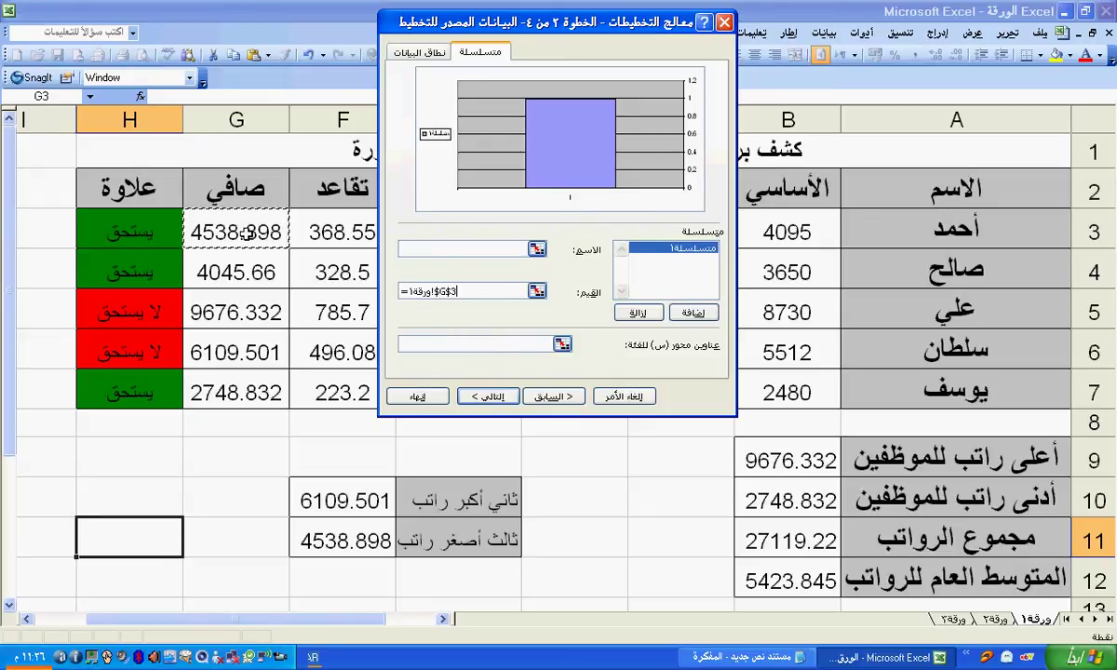
pyautogui.moveTo(244, 232); pyautogui.dragTo(244, 375)
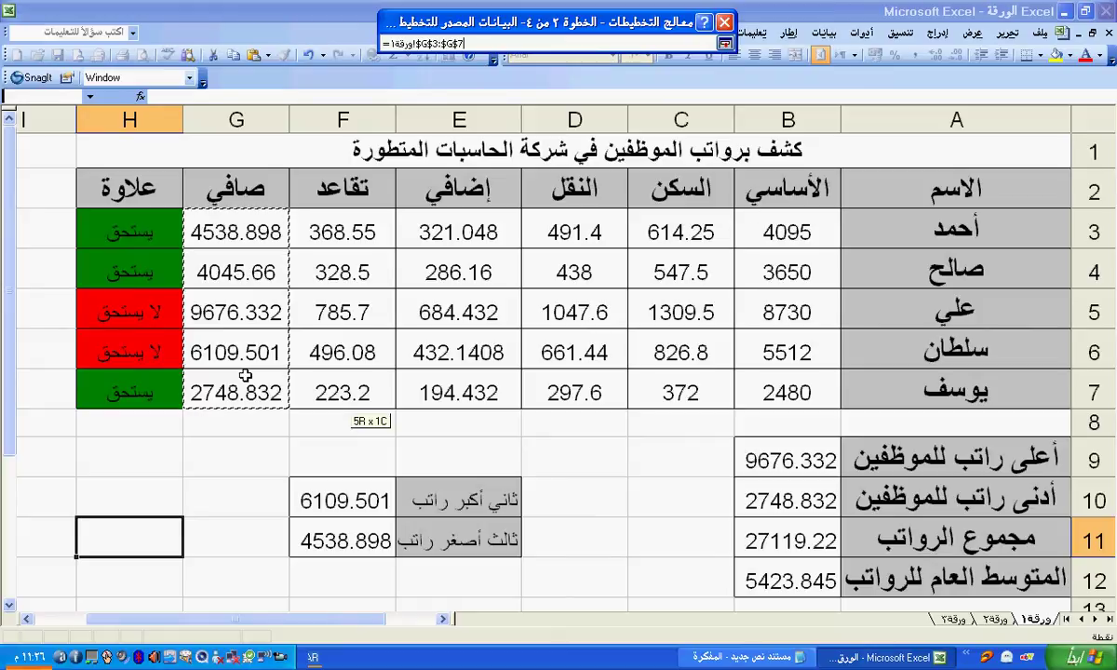
pyautogui.press('Return')
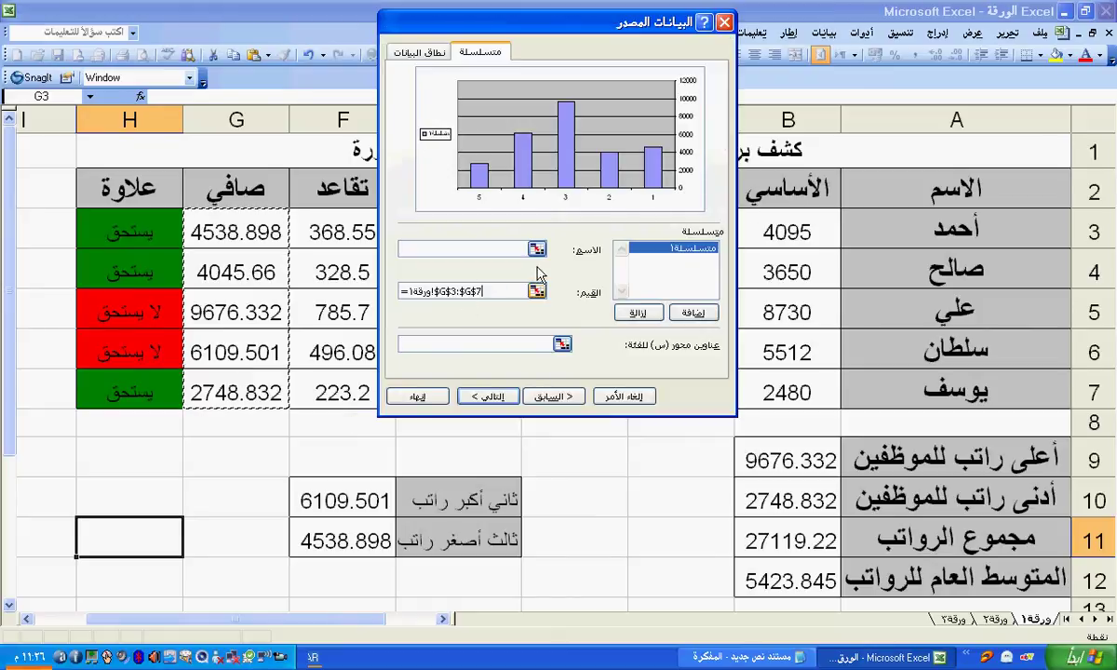
# - Name the series رواتب الموظفين and use employee names A3:A7 as category labels
pyautogui.click(473, 249)
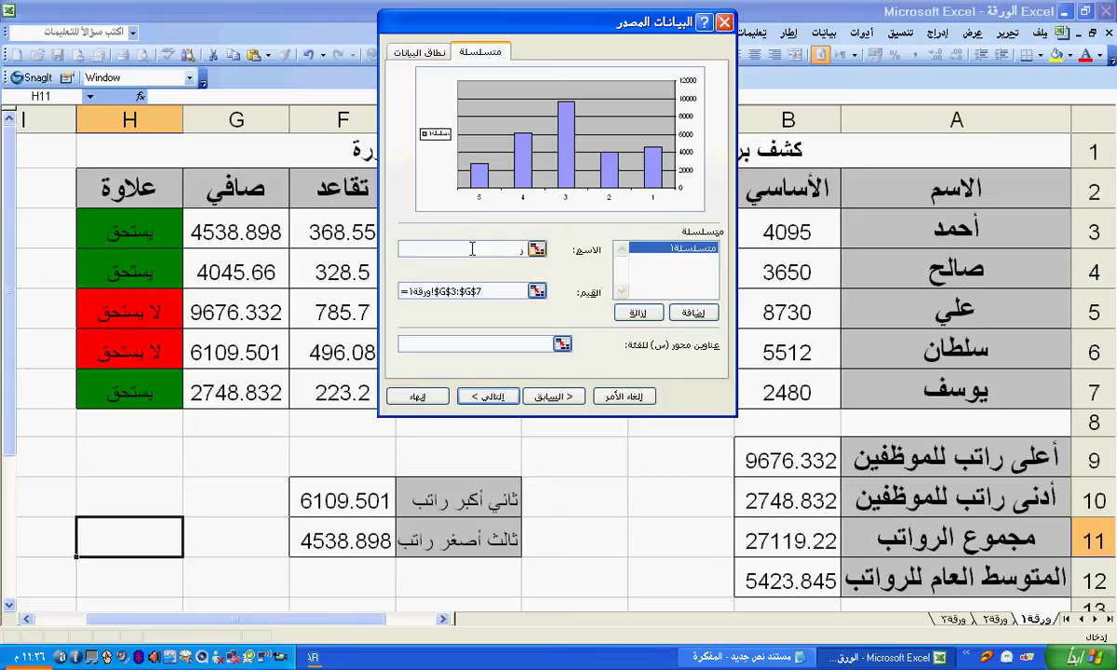
pyautogui.write('رواتب الموظفين')
pyautogui.click(508, 346)
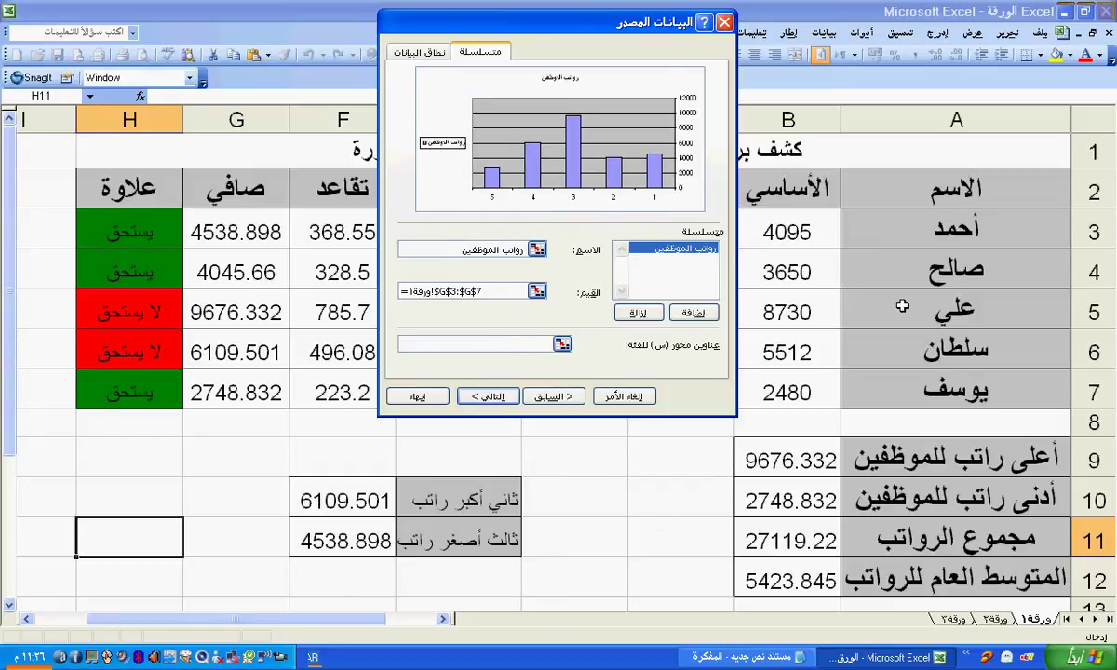
pyautogui.moveTo(916, 231); pyautogui.dragTo(922, 392)
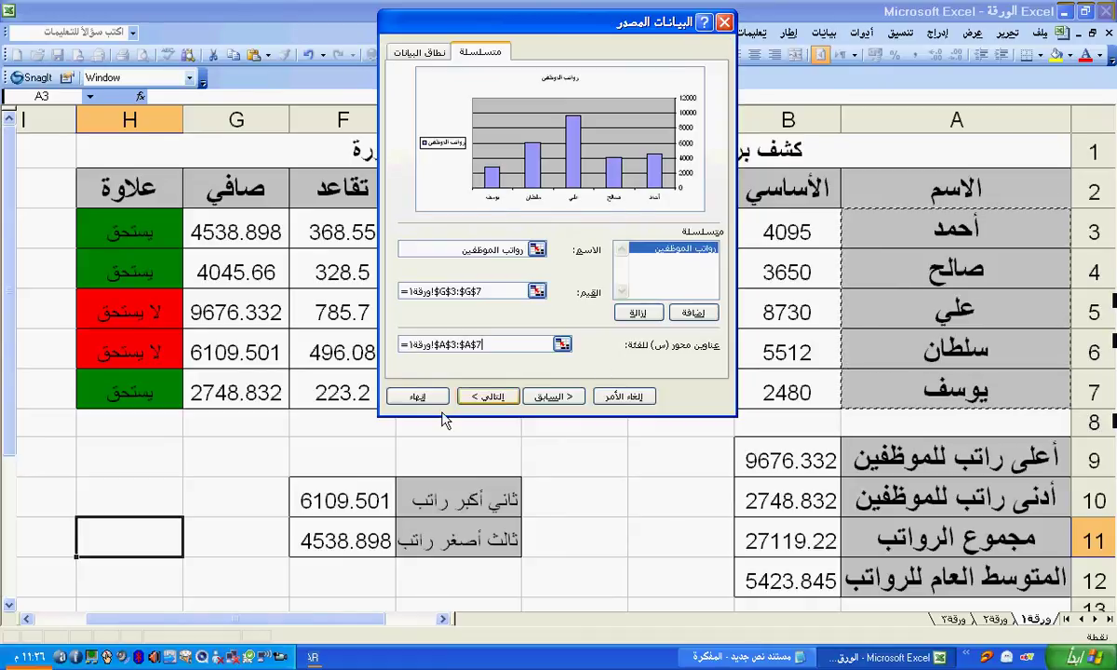
# - Enter chart title رواتب الموظفين, category axis title اسماء الموظفين and value axis title الرواتب
pyautogui.click(486, 398)
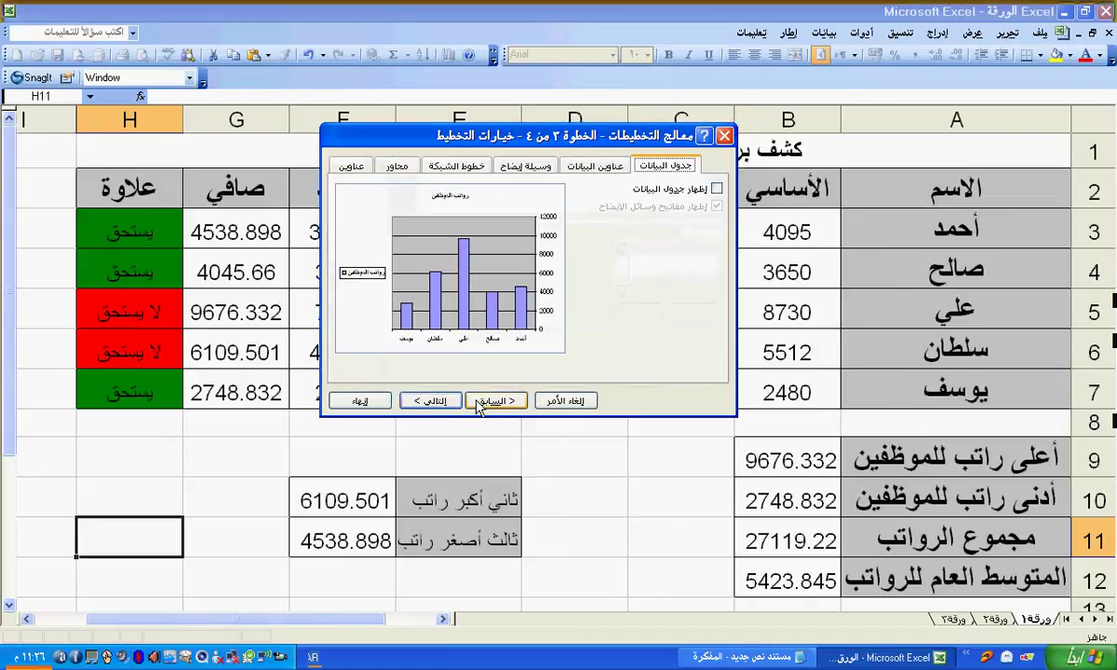
pyautogui.click(351, 166)
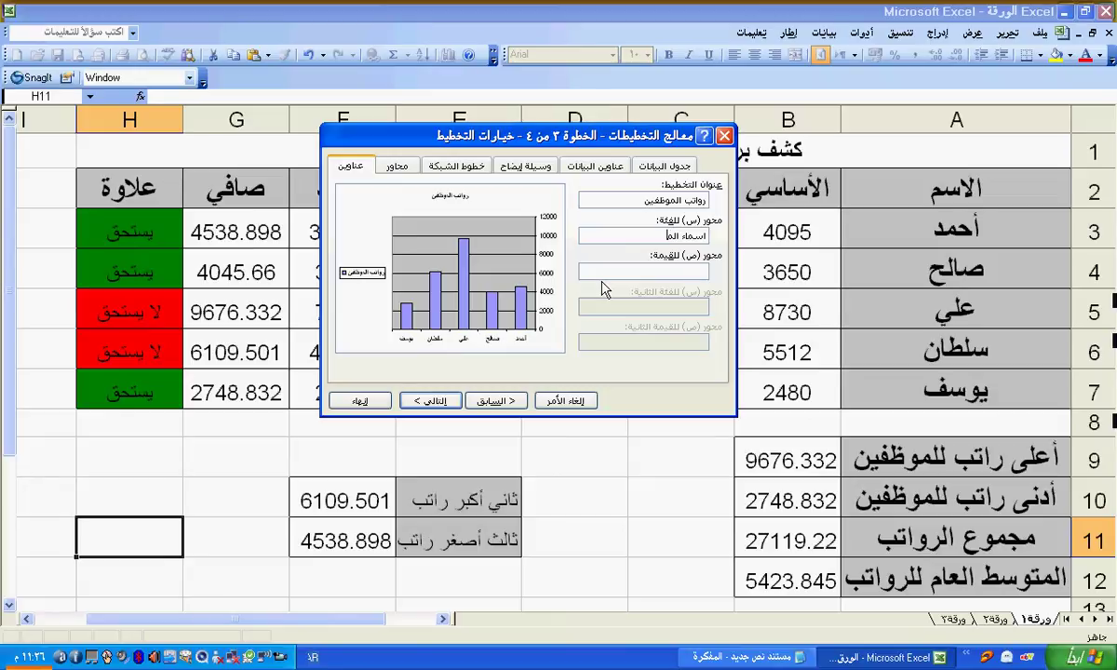
pyautogui.click(675, 272)
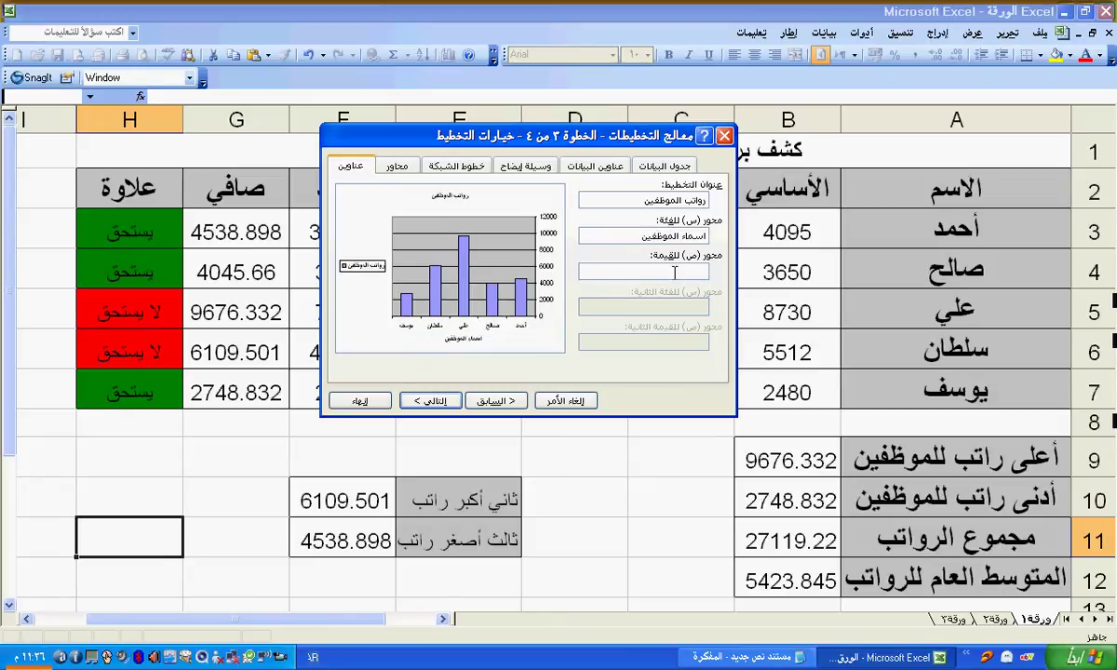
pyautogui.write('الرواتب')
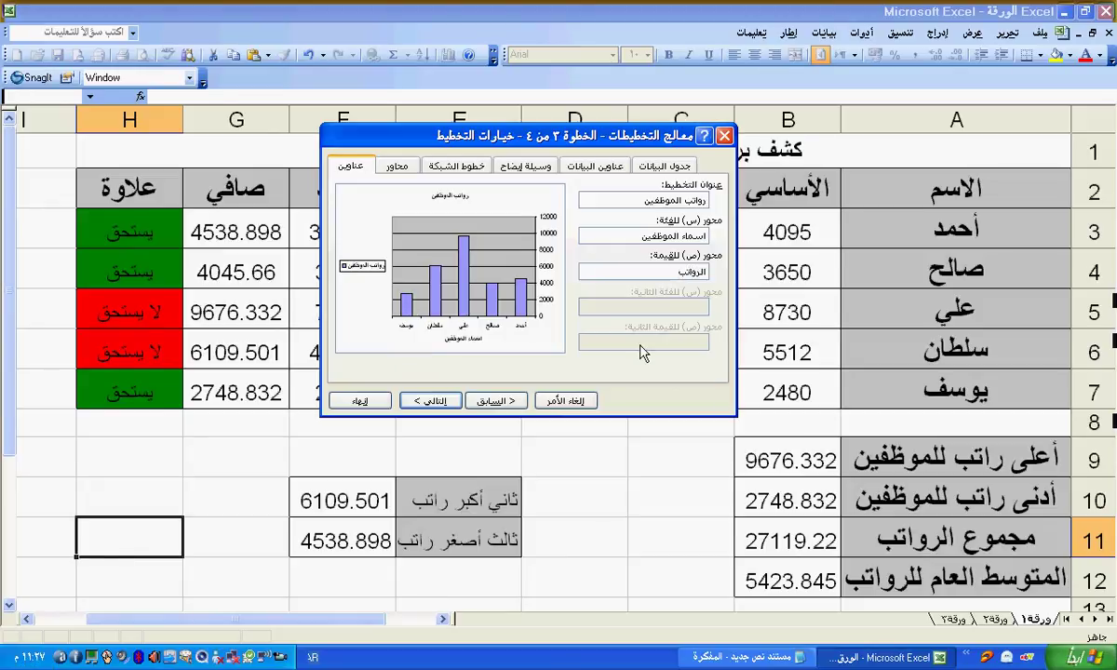
pyautogui.click(400, 169)
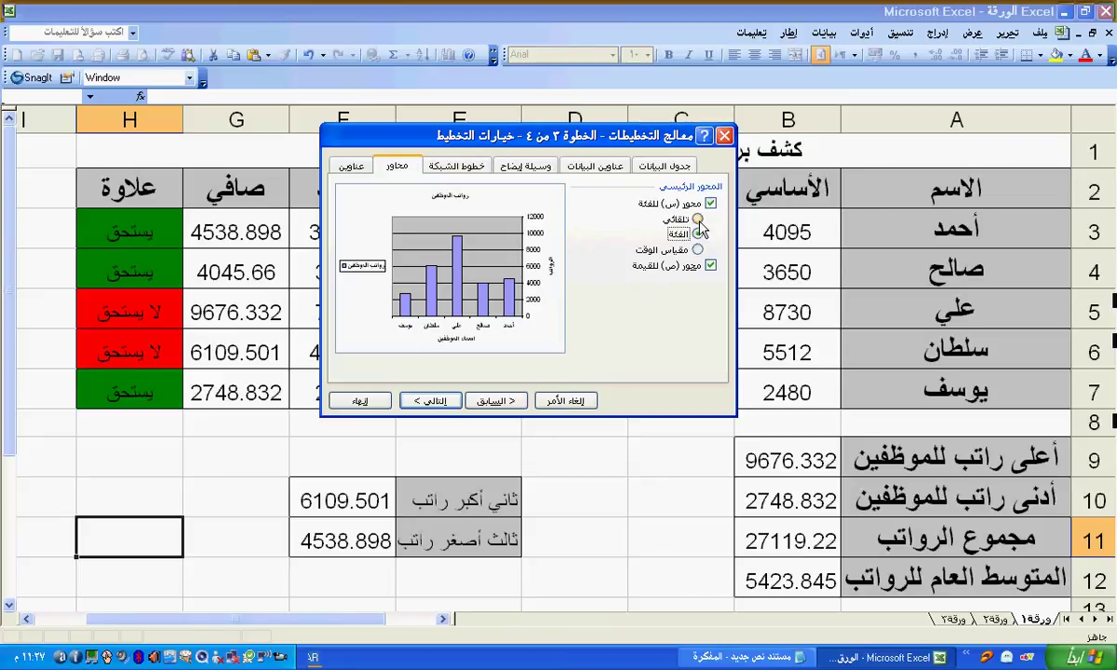
# - Keep the category axis automatic and place the legend on the left after trying Bottom and Top
pyautogui.click(697, 219)
pyautogui.click(470, 167)
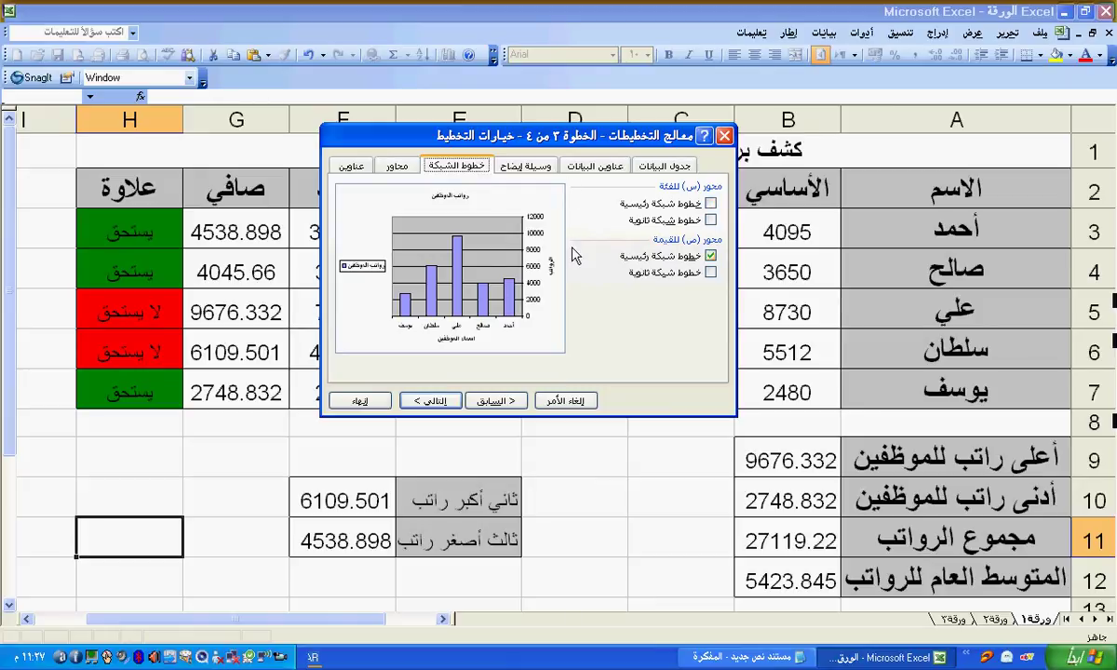
pyautogui.click(518, 166)
pyautogui.click(710, 222)
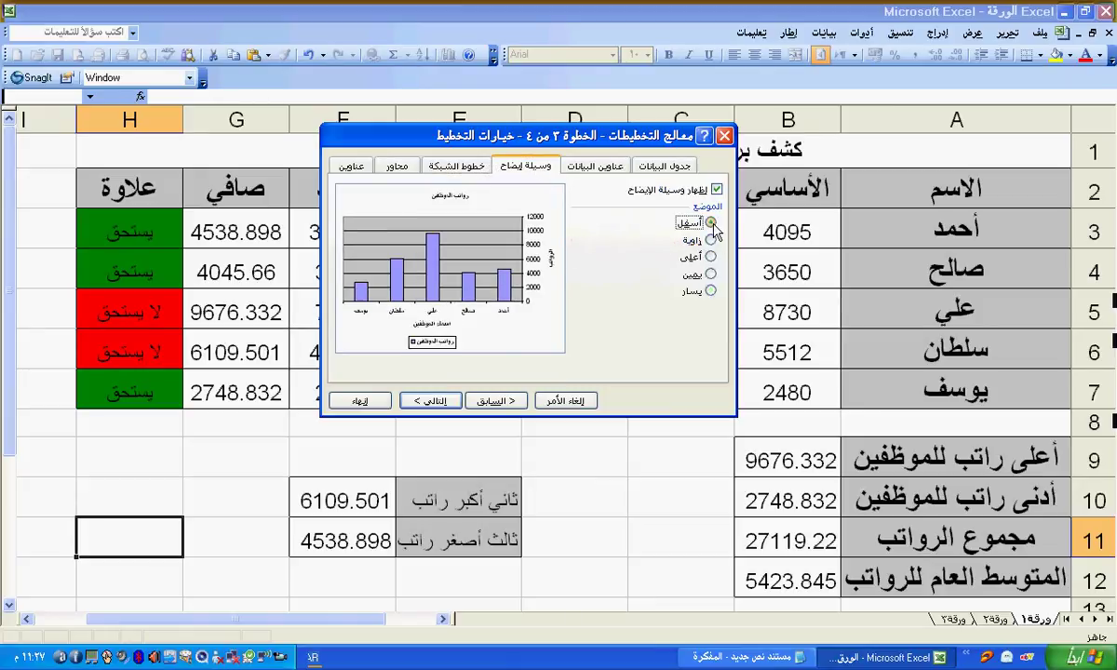
pyautogui.click(711, 256)
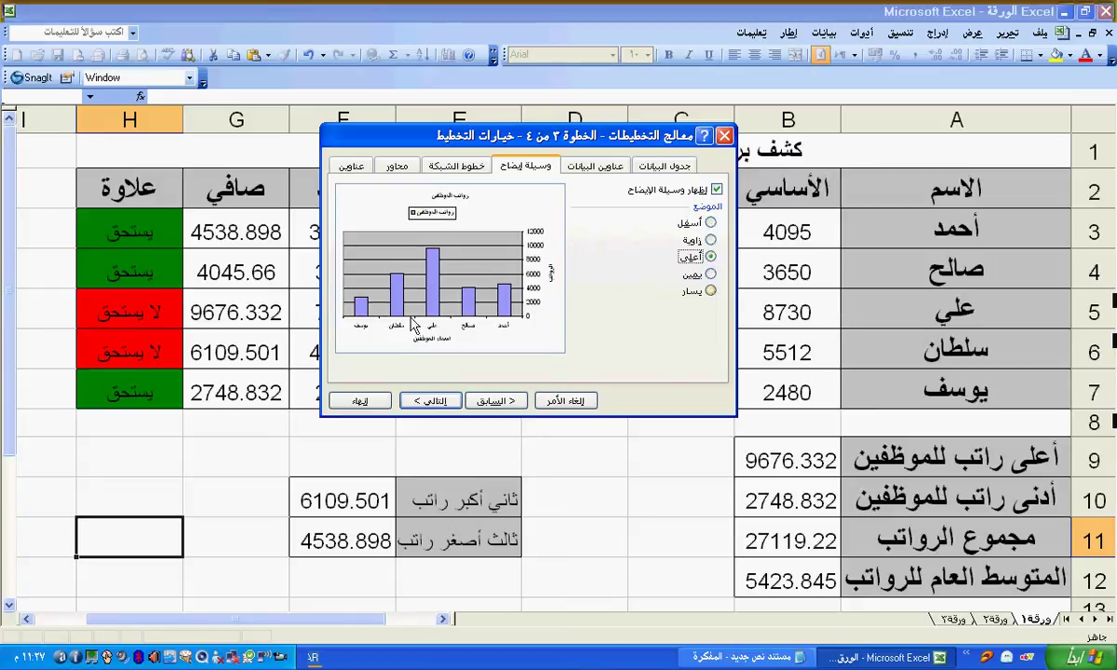
pyautogui.click(710, 291)
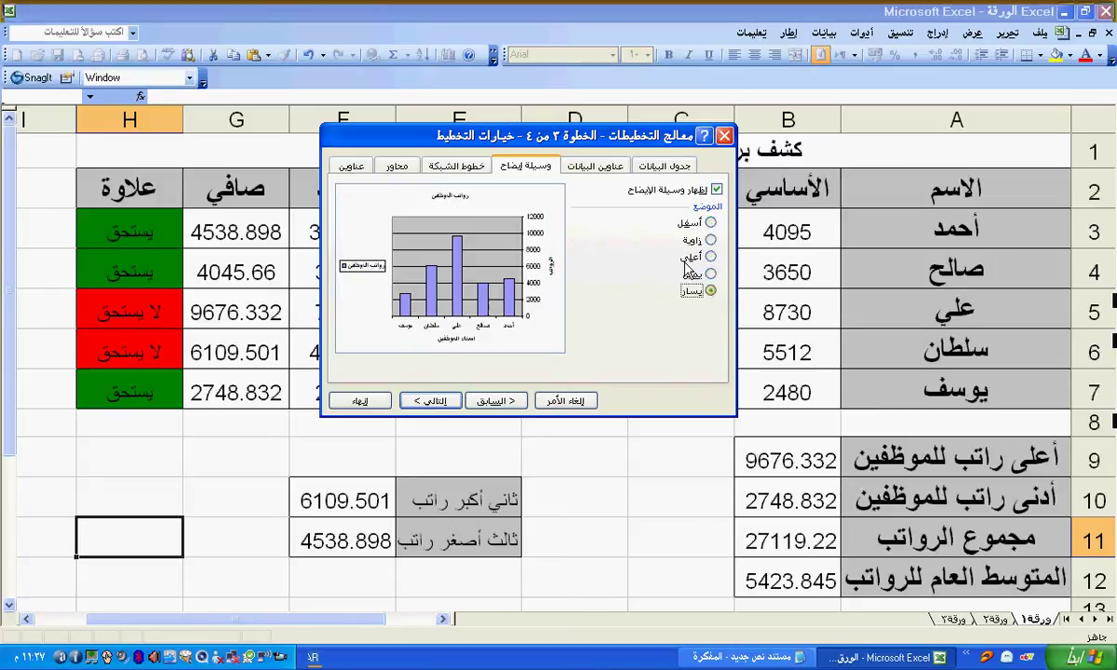
pyautogui.click(575, 166)
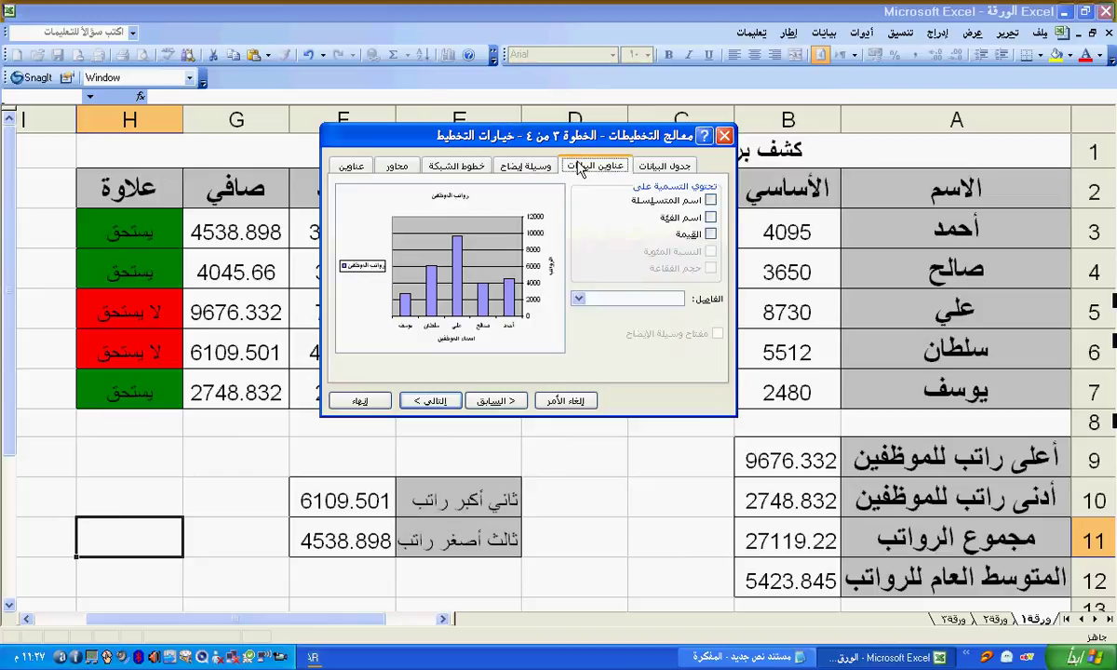
# - Label each salary column with its value after trying series and category name labels
pyautogui.click(710, 201)
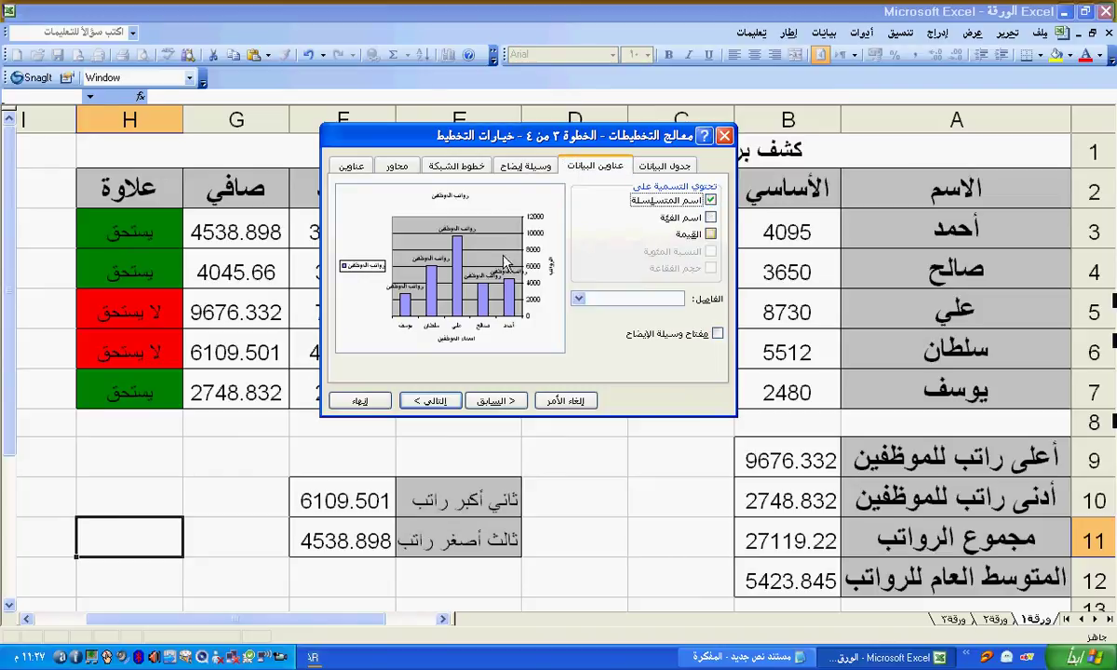
pyautogui.click(716, 218)
pyautogui.click(712, 199)
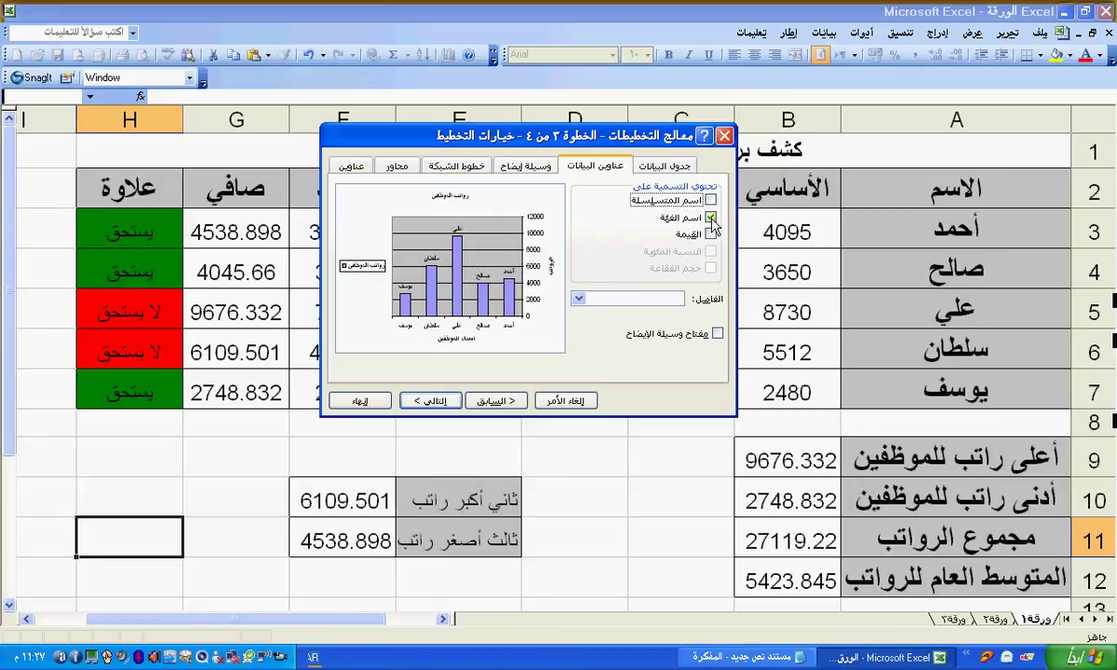
pyautogui.click(711, 217)
pyautogui.click(711, 234)
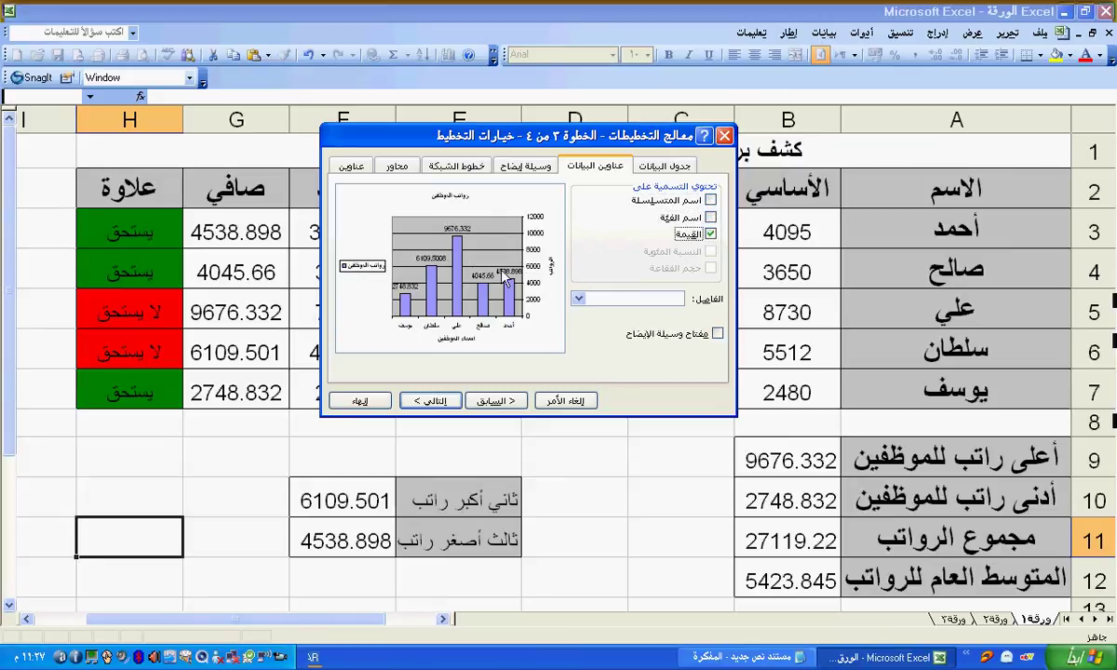
# - Show a data table beneath the chart and advance to the chart location step
pyautogui.click(659, 164)
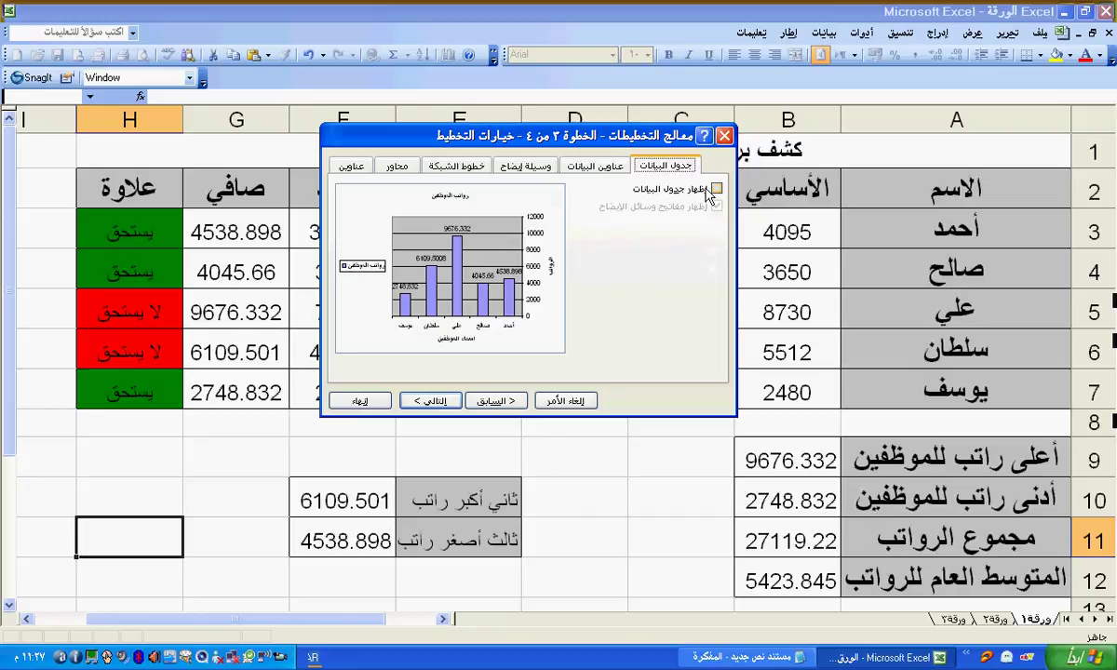
pyautogui.click(711, 189)
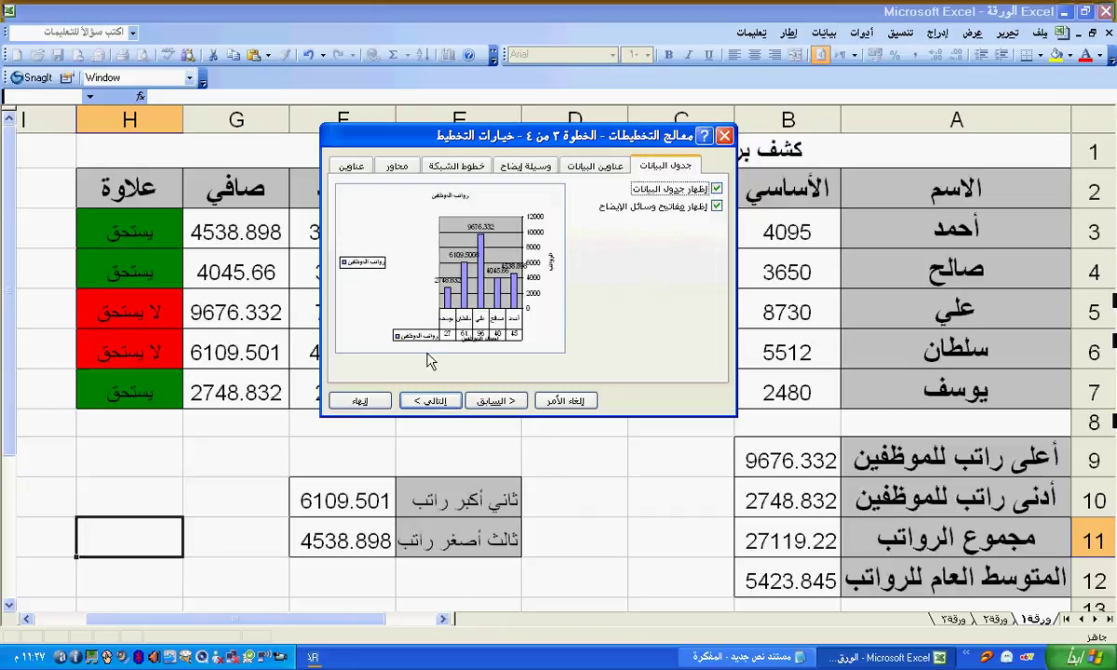
pyautogui.click(430, 402)
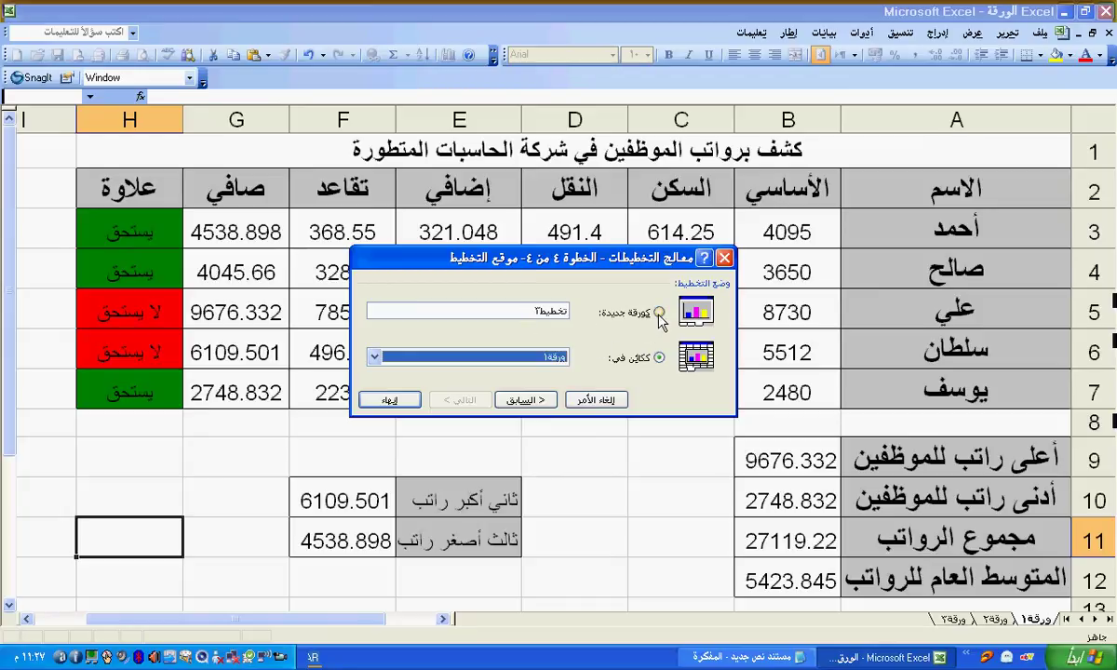
# - Place the chart as a new sheet named رواتب الموظفين and finish the wizard
pyautogui.click(619, 312)
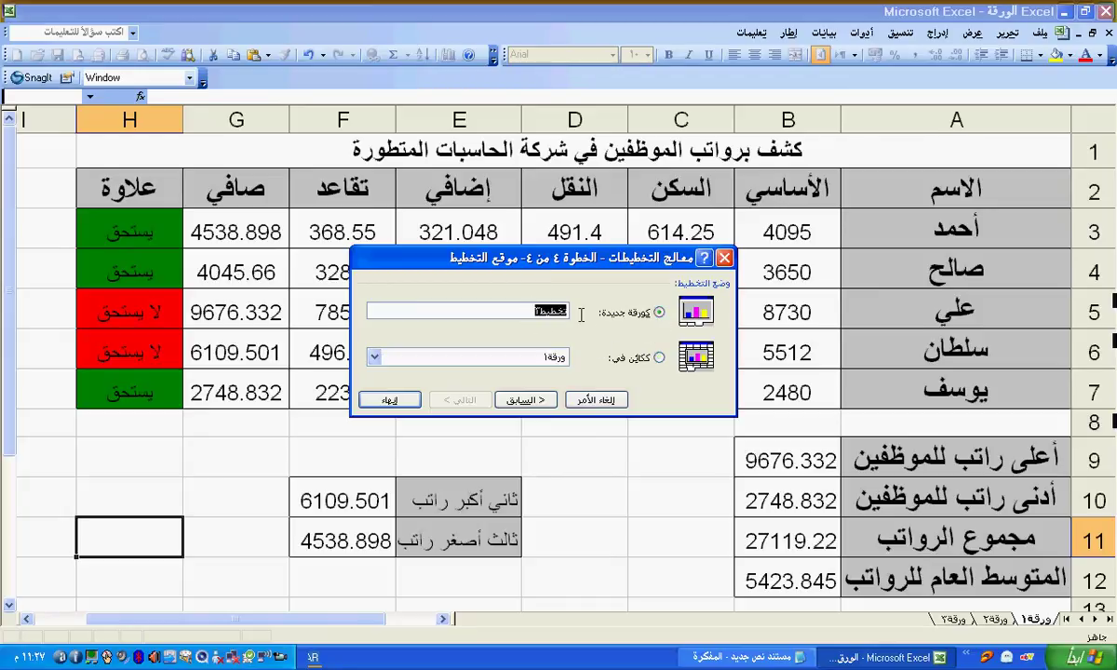
pyautogui.write('رواتب الموظفين')
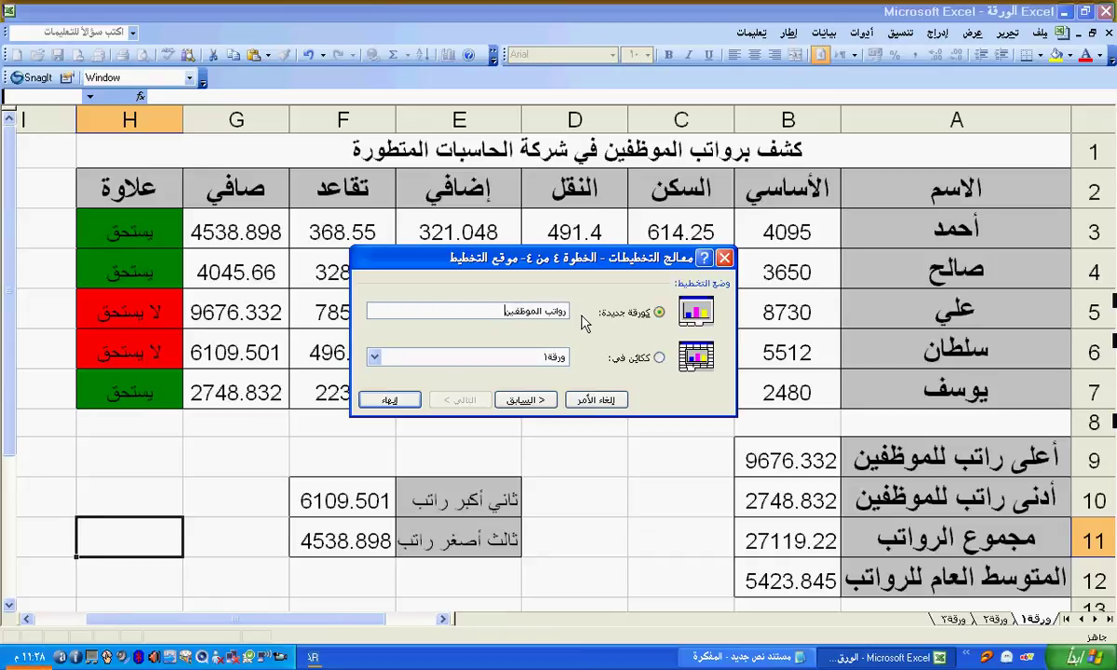
pyautogui.click(391, 400)
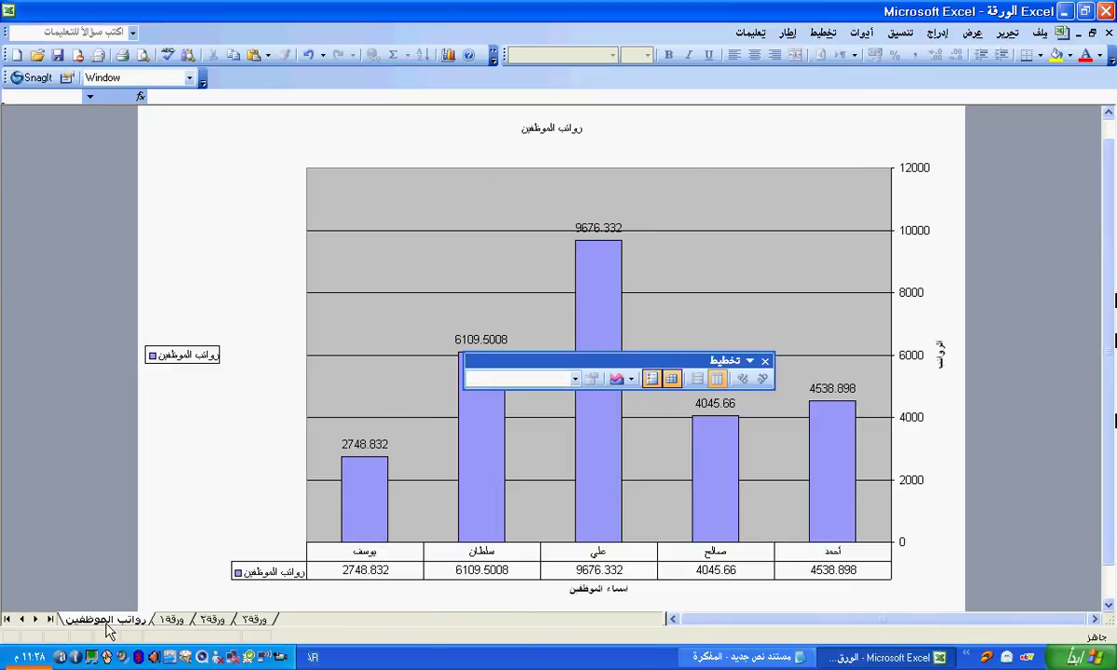
# - Check the data sheet, return to the chart sheet, and move the Chart toolbar to the upper left
pyautogui.click(173, 619)
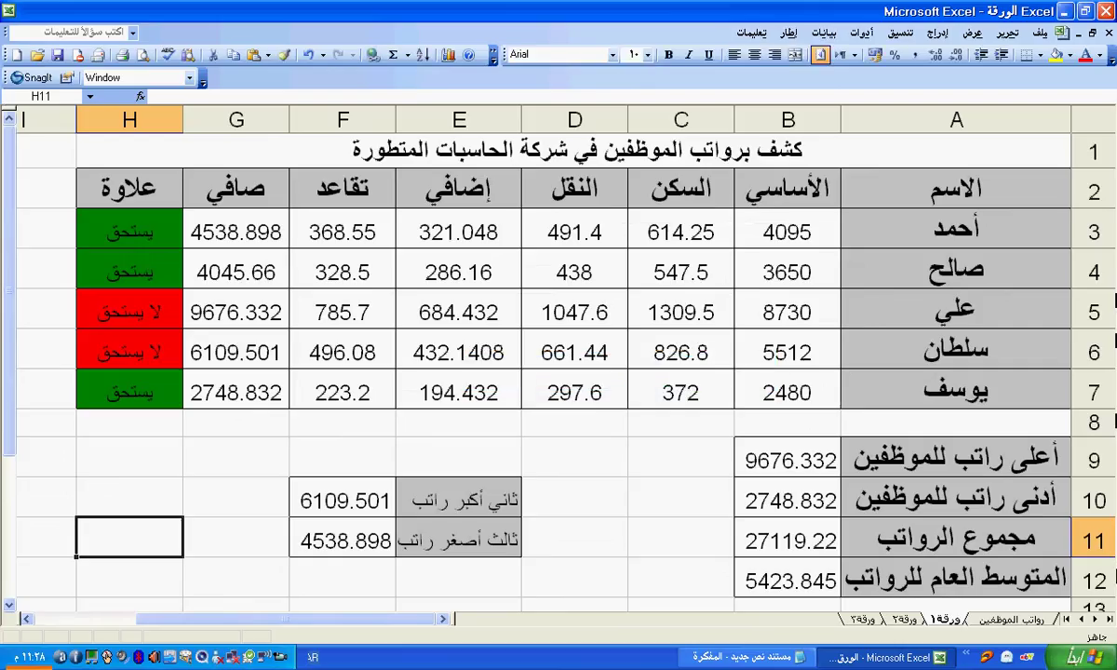
pyautogui.click(1013, 619)
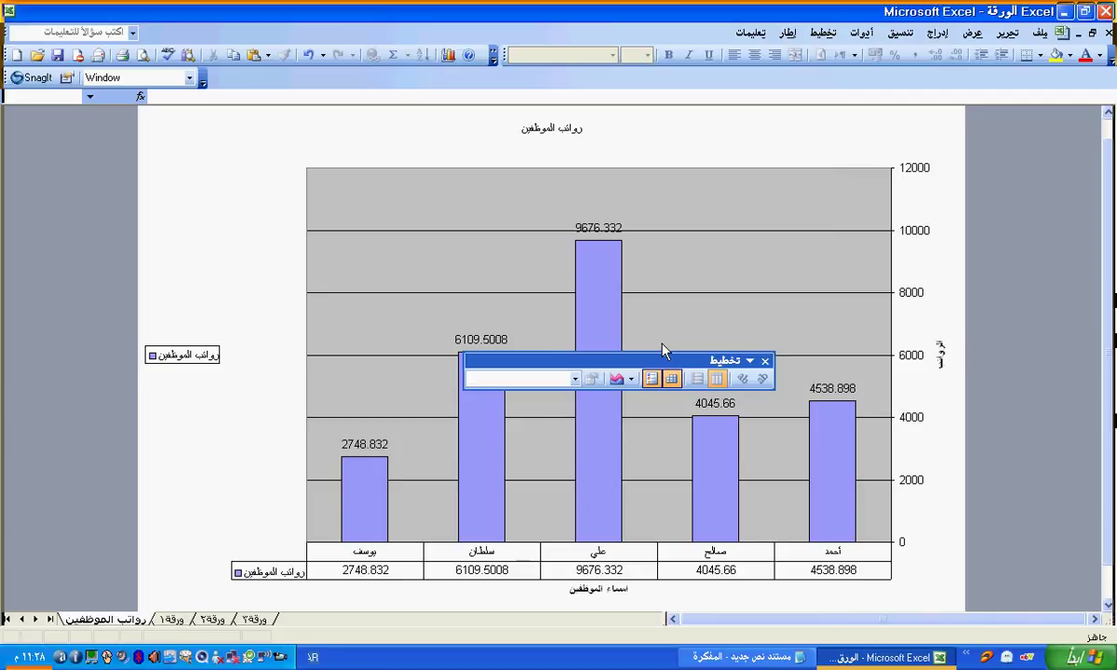
pyautogui.moveTo(643, 361); pyautogui.dragTo(160, 201)
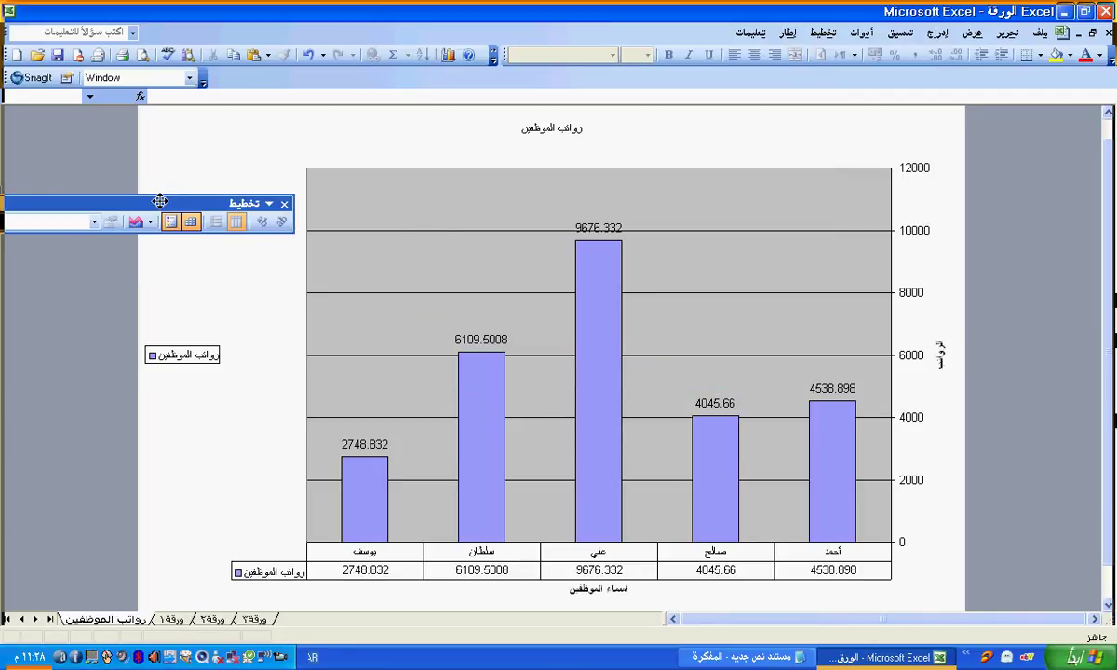
# - Fill the salary columns dark red, then open and close plot area formatting unchanged
pyautogui.doubleClick(599, 340)
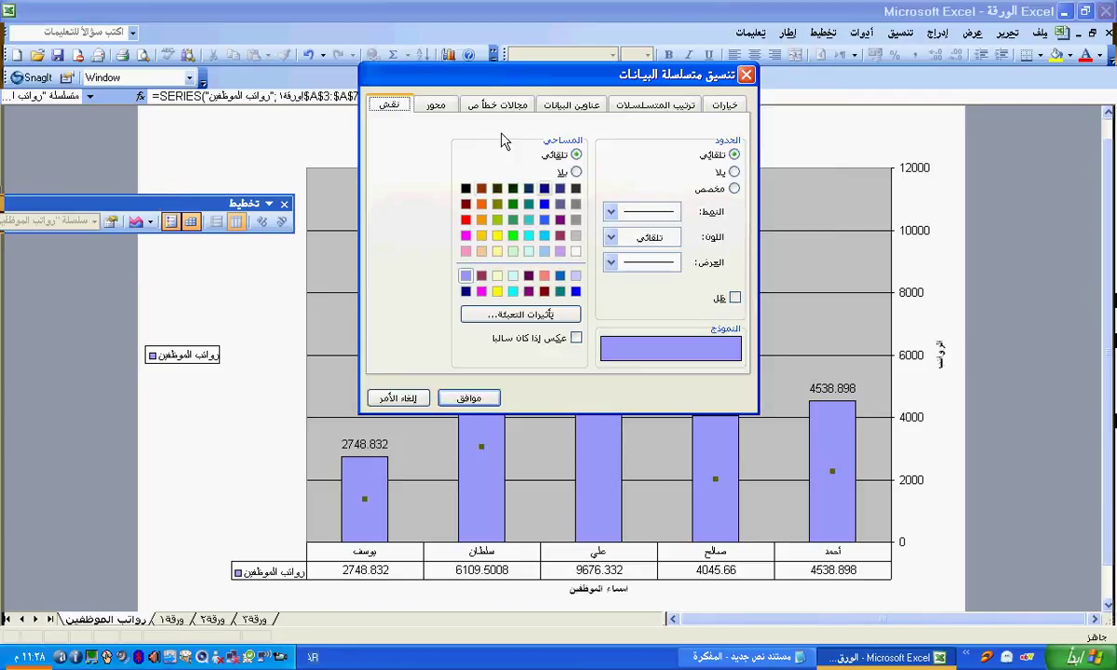
pyautogui.click(481, 220)
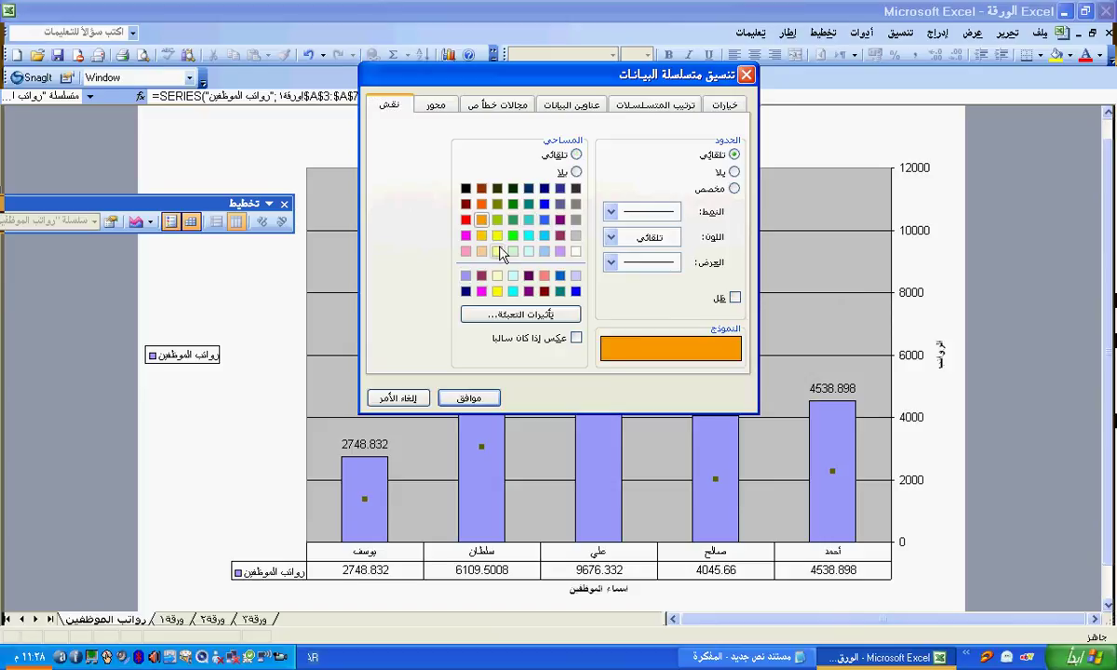
pyautogui.click(466, 204)
pyautogui.click(459, 399)
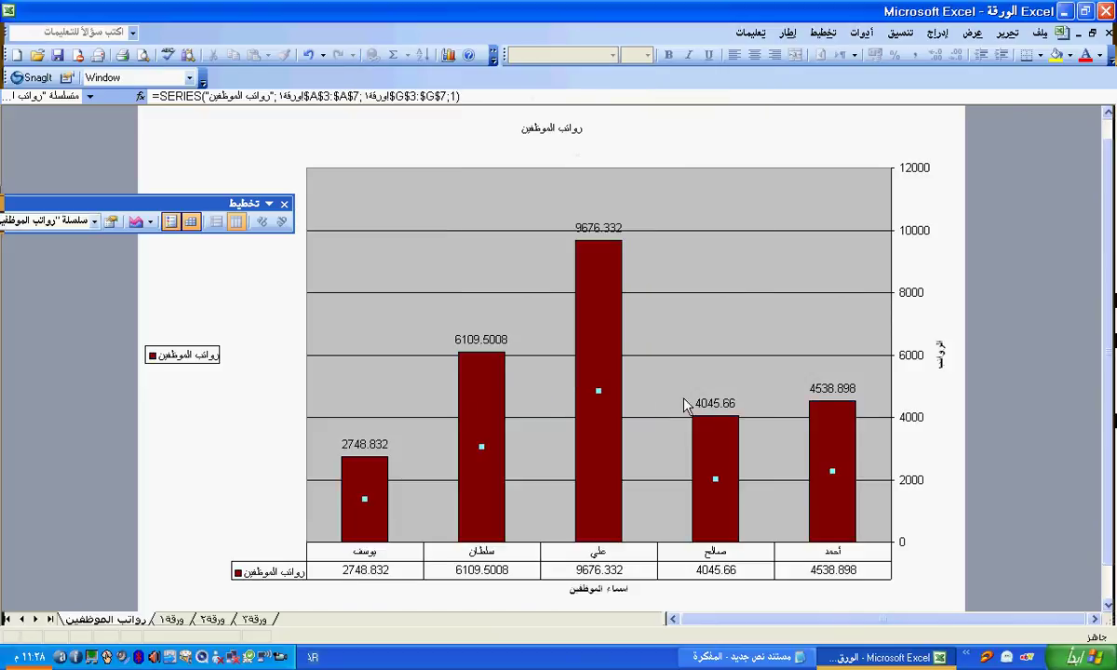
pyautogui.click(780, 279)
pyautogui.doubleClick(780, 279)
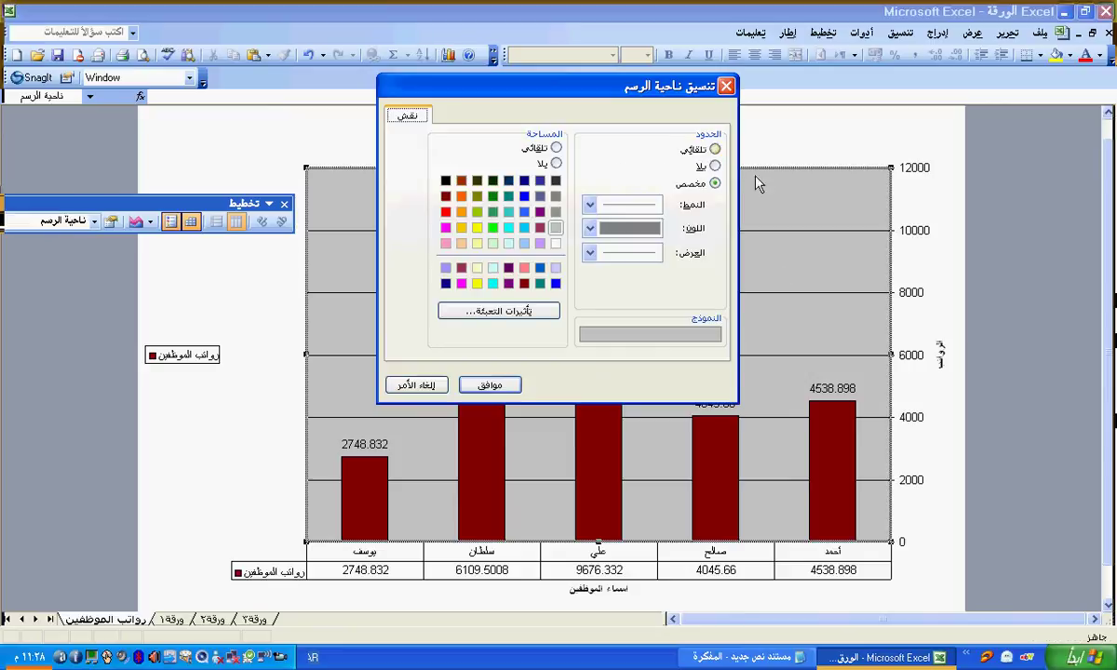
pyautogui.click(726, 88)
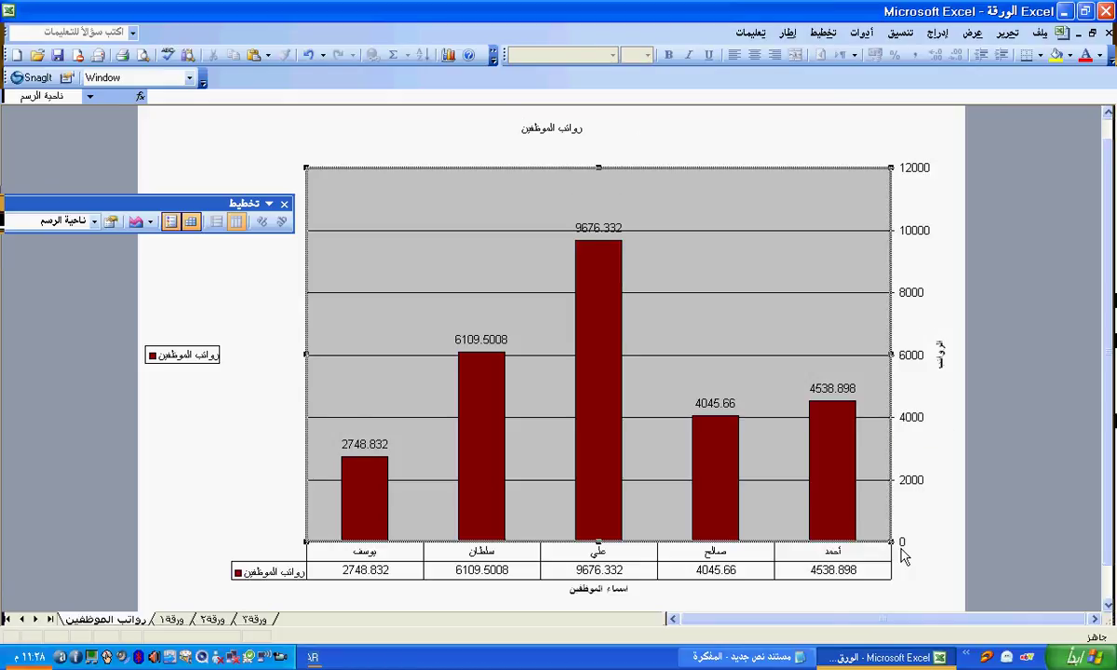
# - Set the value axis scale to minimum 1000, maximum 10000 and major unit 1000
pyautogui.doubleClick(910, 490)
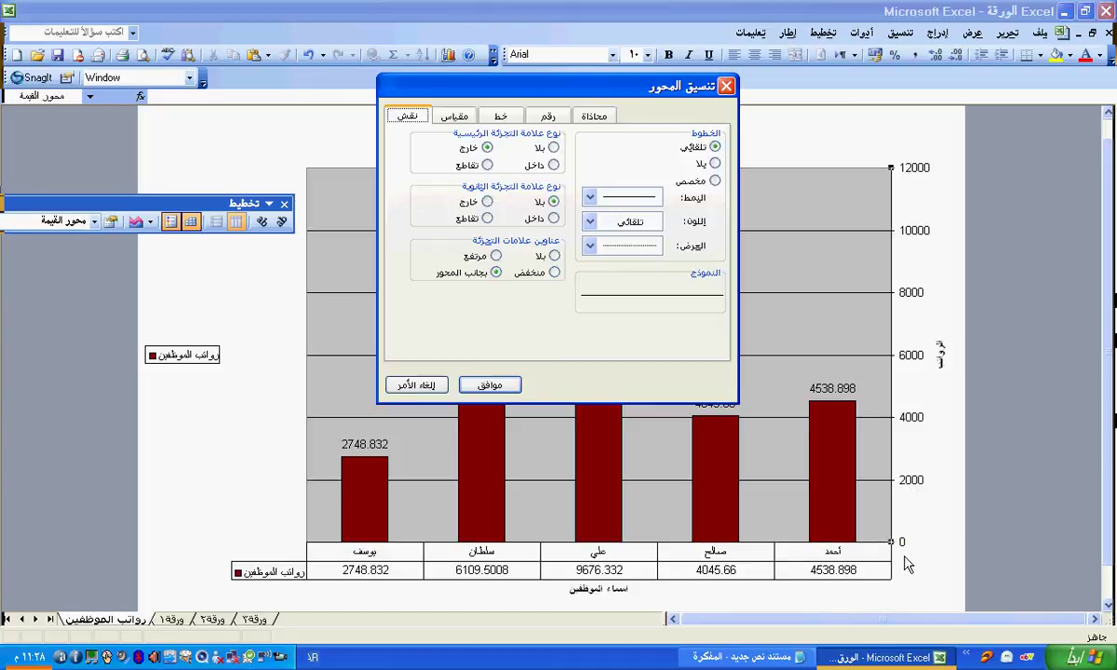
pyautogui.click(455, 116)
pyautogui.press('Tab')
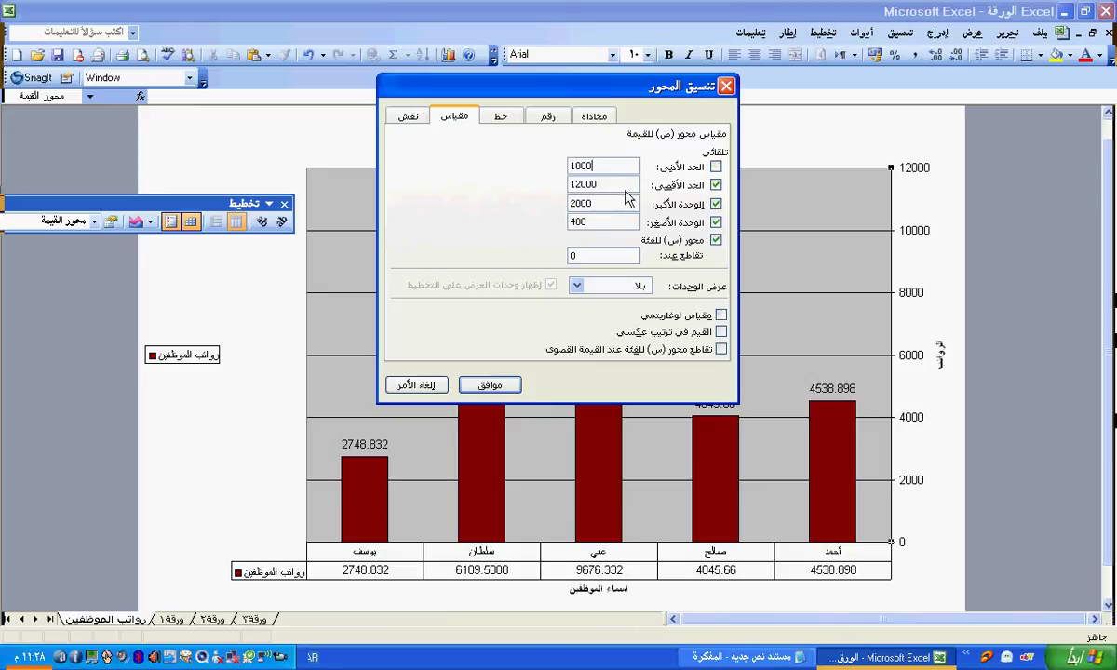
pyautogui.doubleClick(586, 185)
pyautogui.write('100')
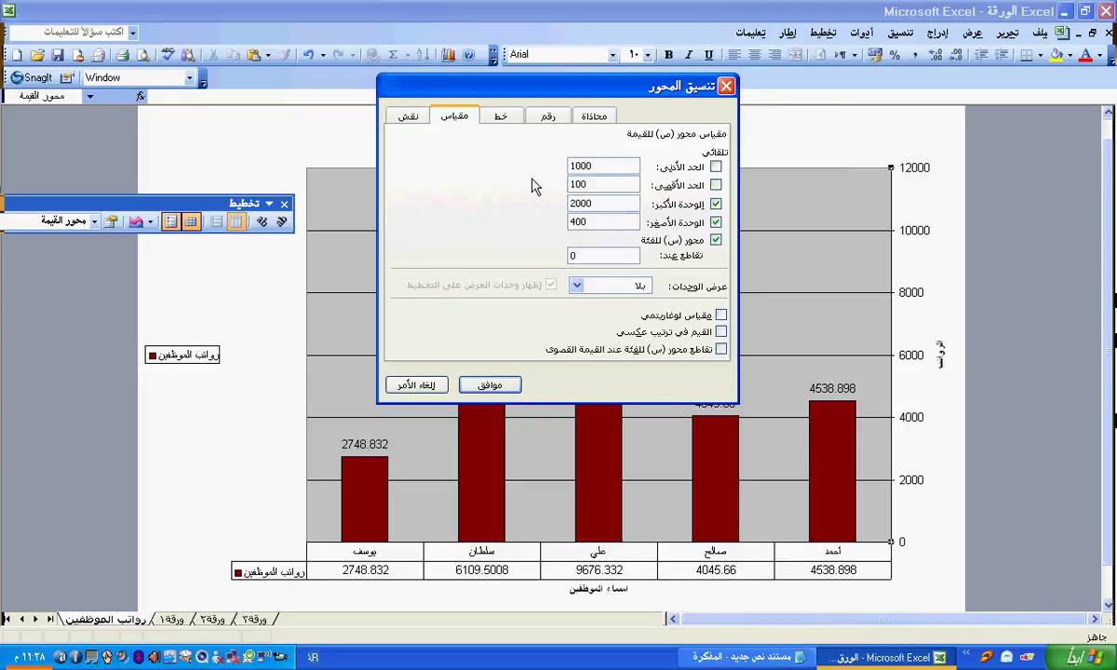
pyautogui.write('00')
pyautogui.click(491, 117)
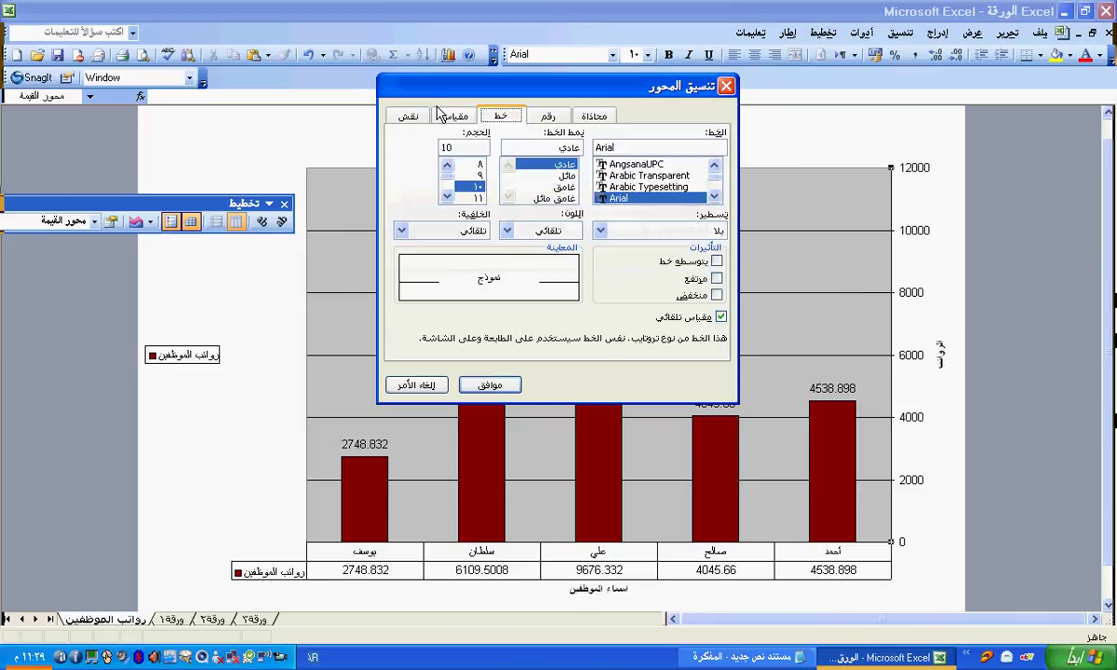
pyautogui.click(545, 118)
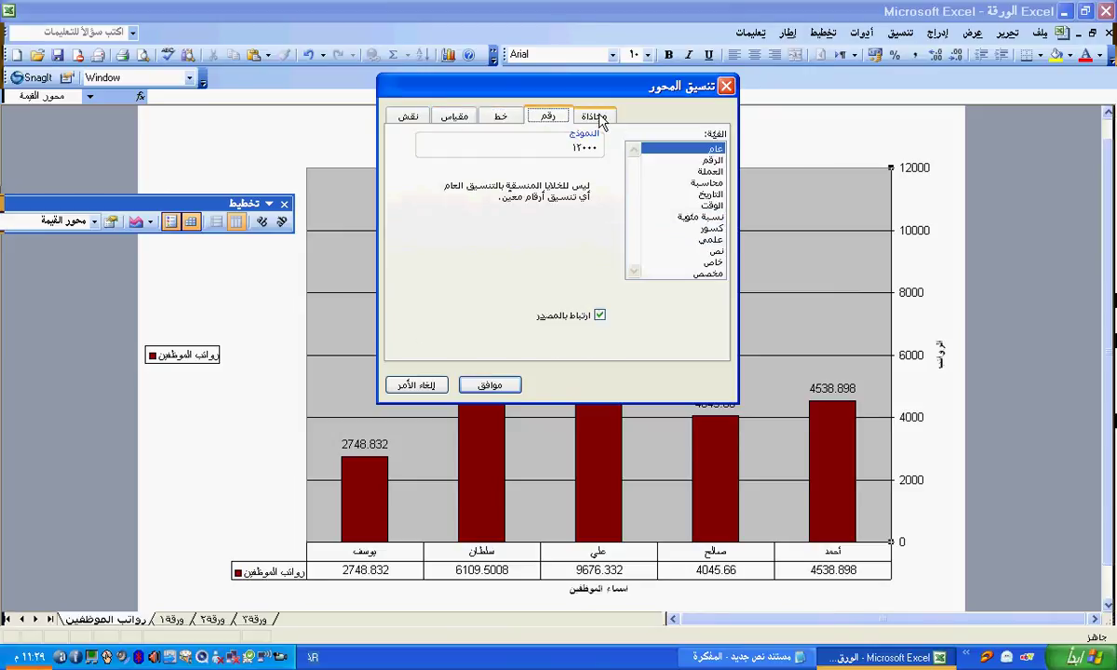
pyautogui.click(582, 119)
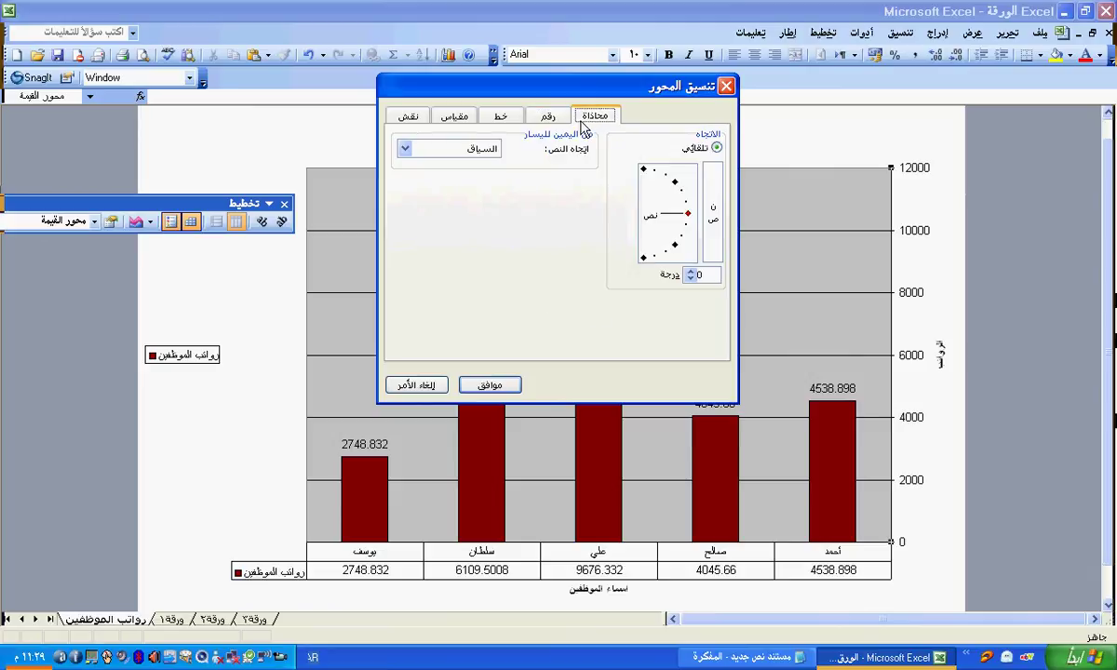
pyautogui.click(454, 116)
pyautogui.click(491, 385)
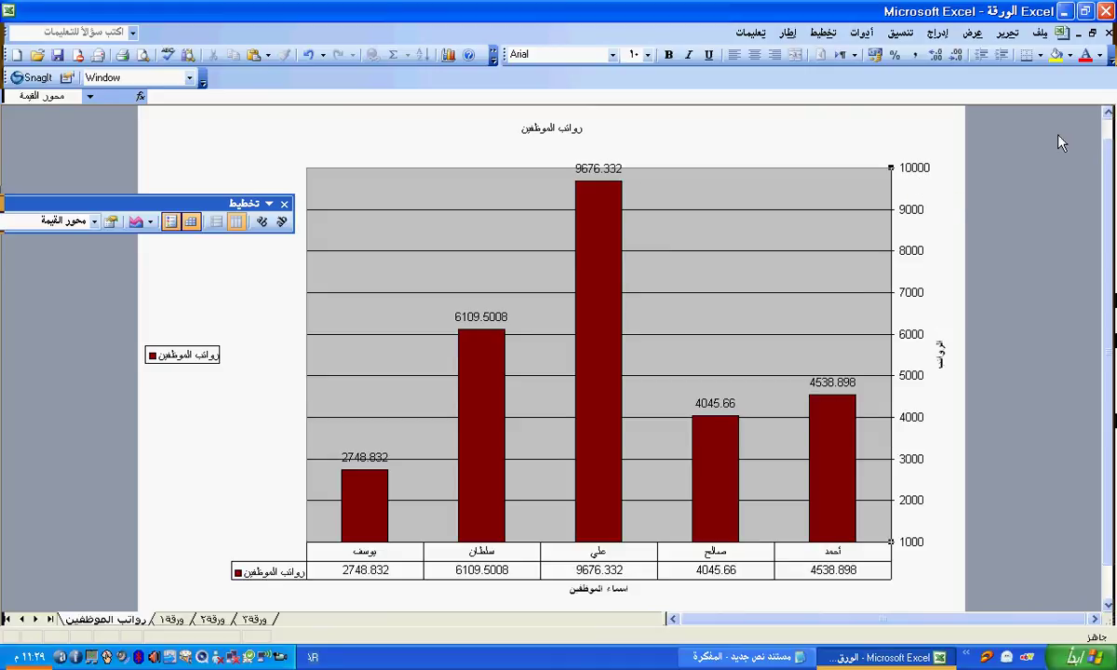
# - Return to worksheet ورقة١ and select cell D10
pyautogui.click(173, 619)
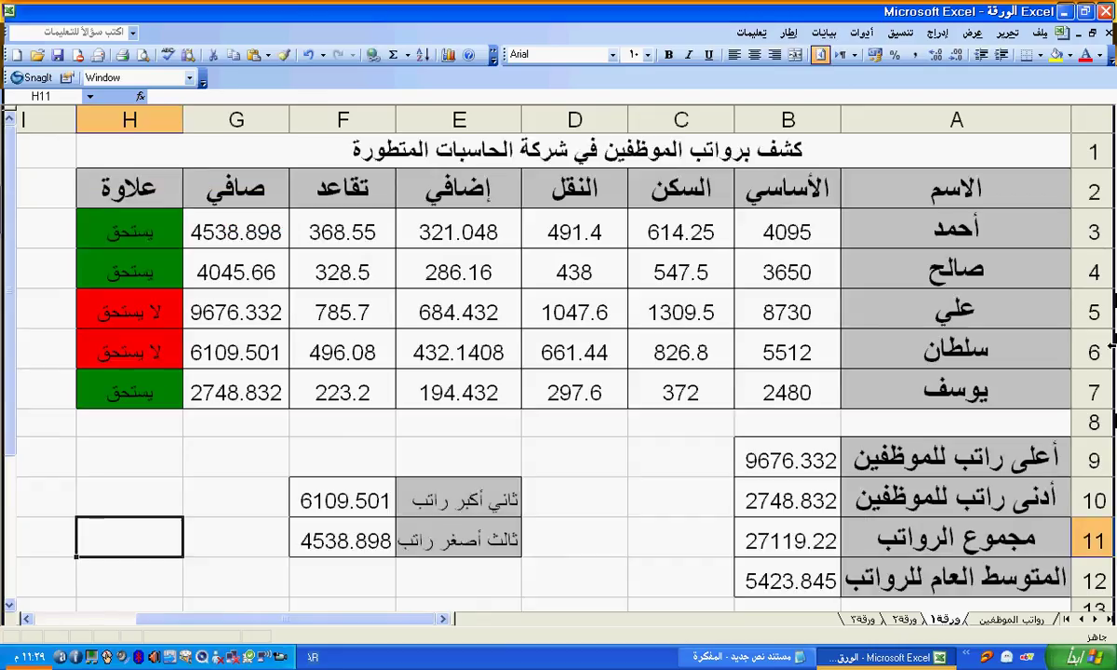
pyautogui.click(602, 502)
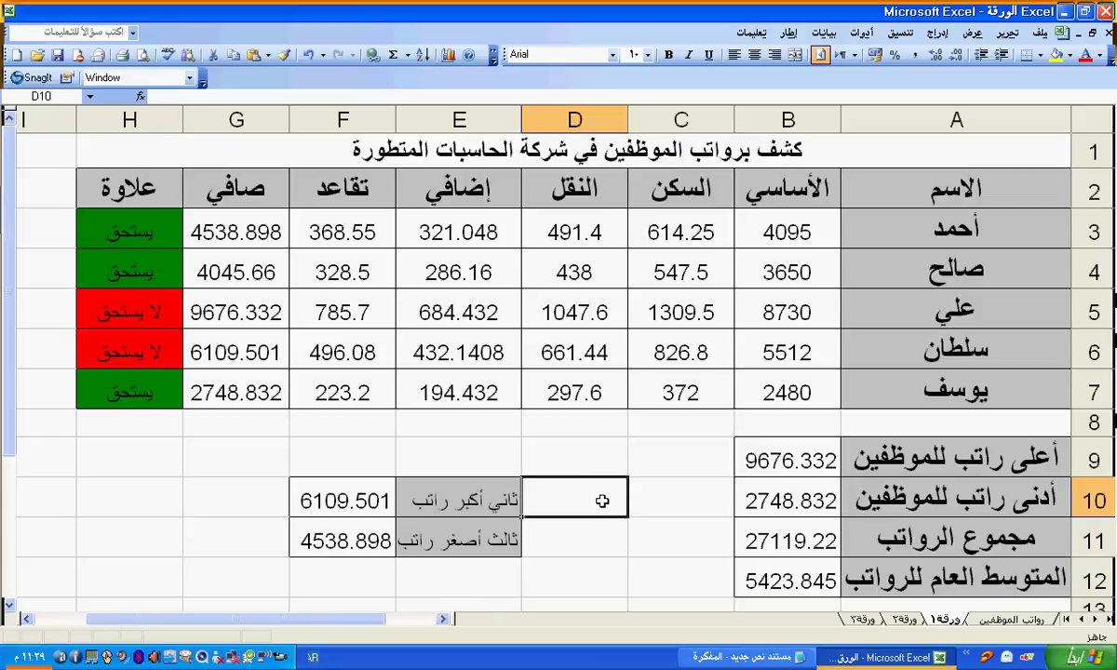